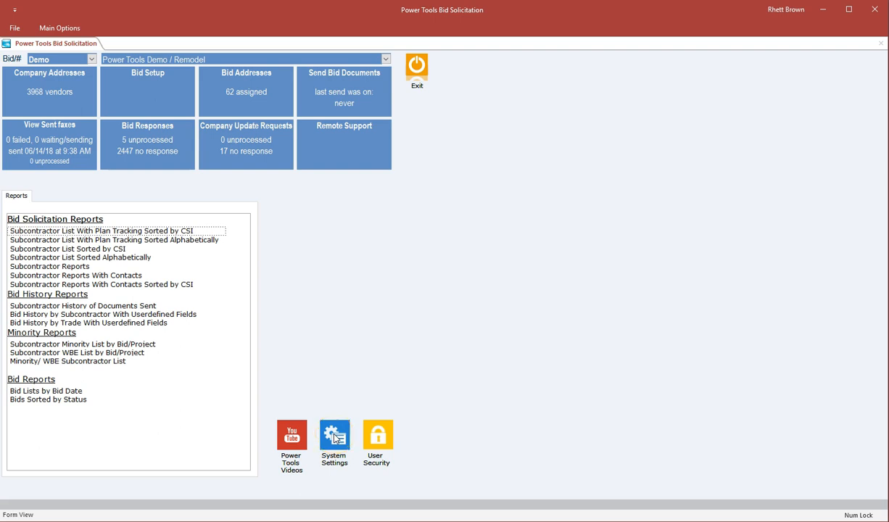
Open the system settings and review the company information and the program settings and defaults
click(335, 437)
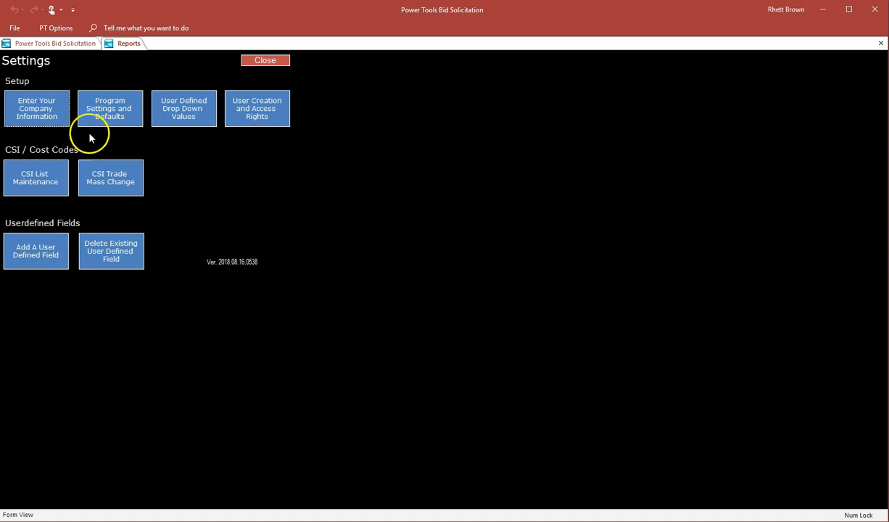
click(42, 113)
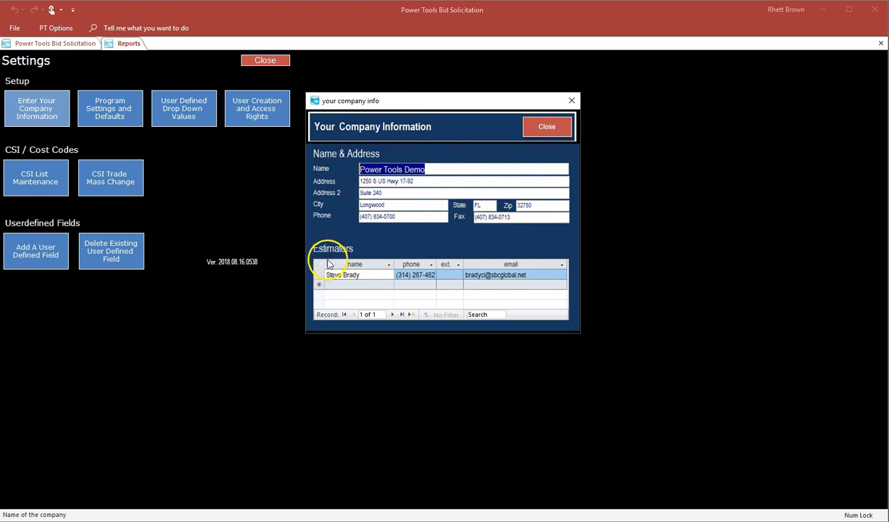
click(564, 129)
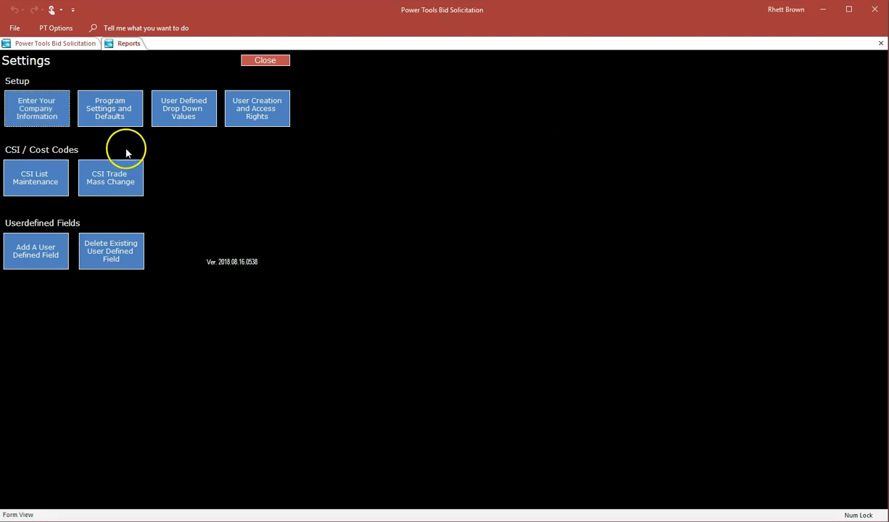
click(125, 115)
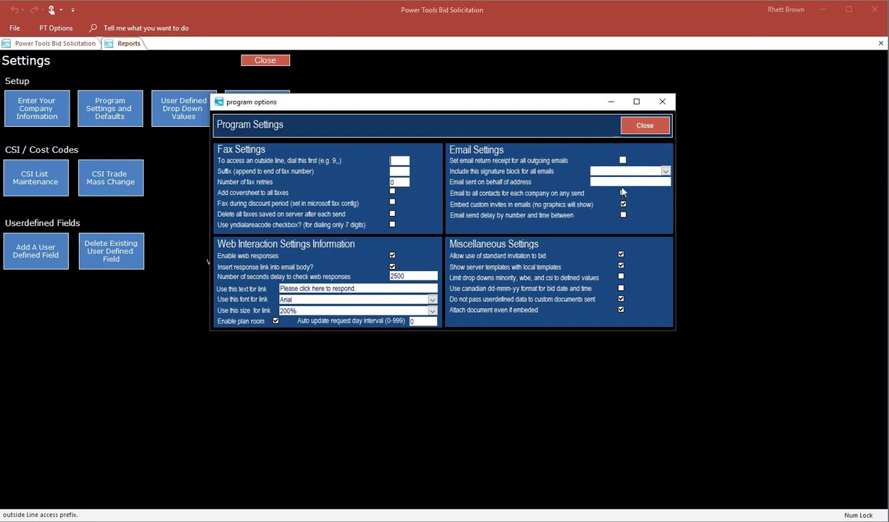
click(646, 126)
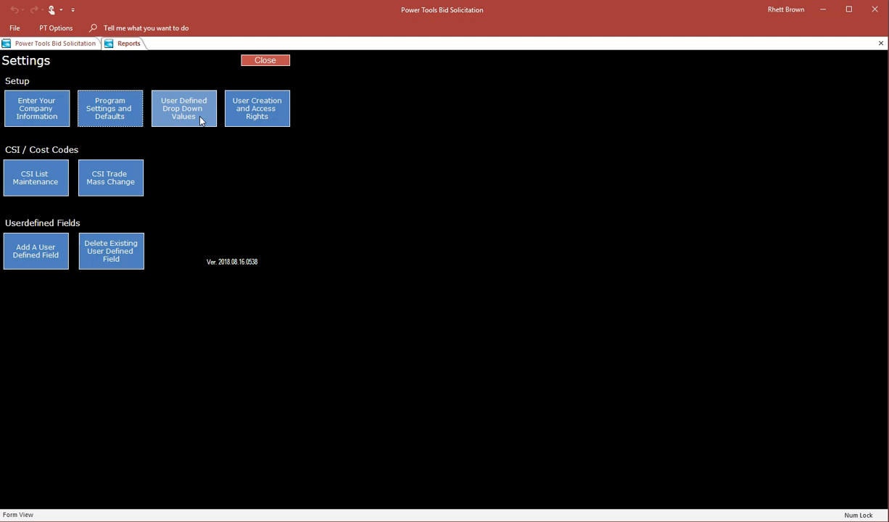
Review the user-defined drop-down values for the Minority field and close the list
click(200, 120)
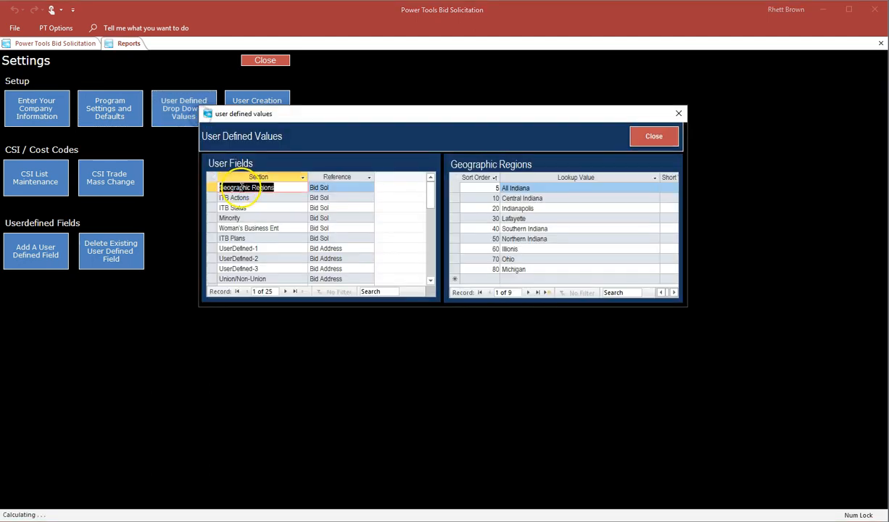
click(245, 216)
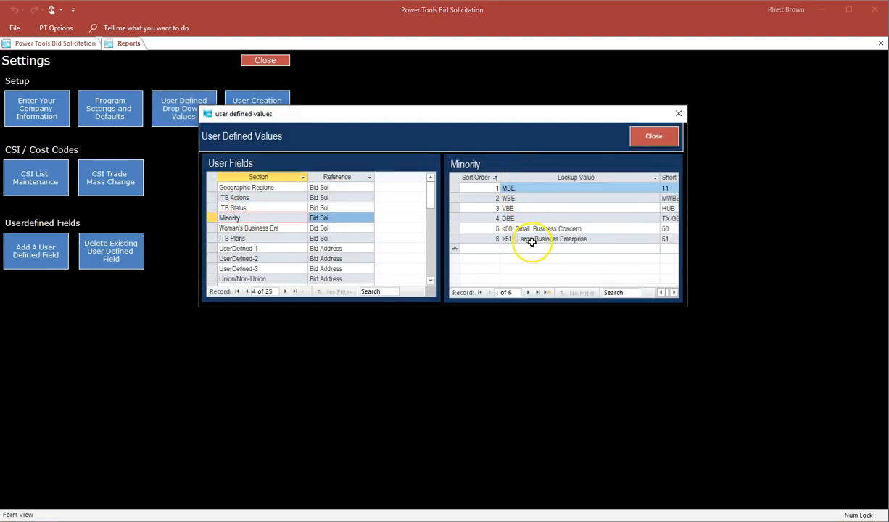
click(645, 136)
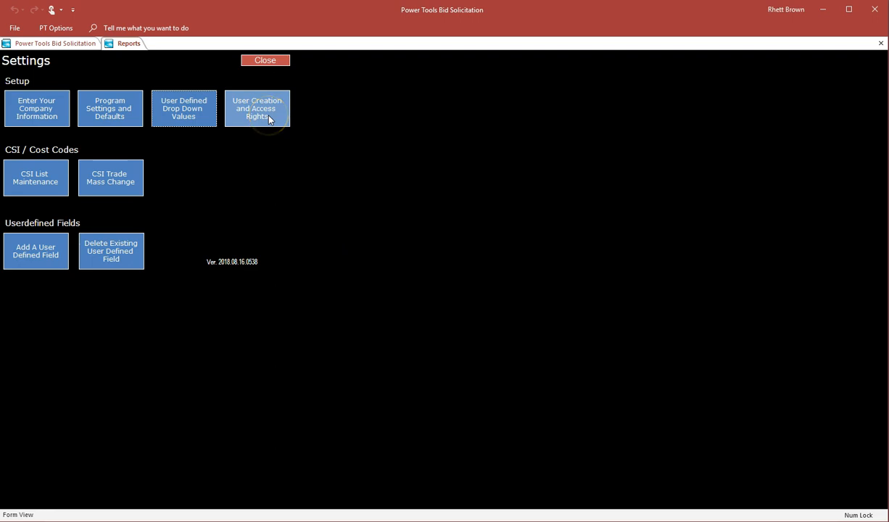
Examine the user security table's access level options and password column without changing them
click(269, 119)
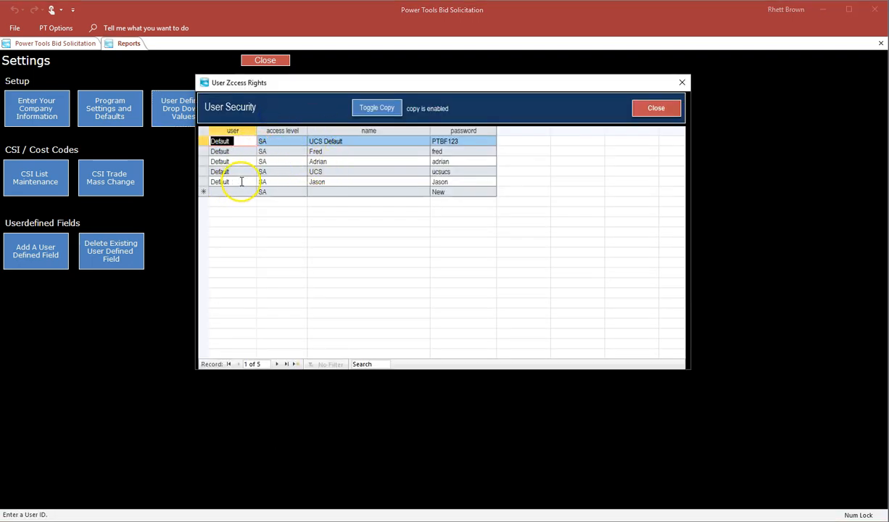
click(290, 153)
click(299, 153)
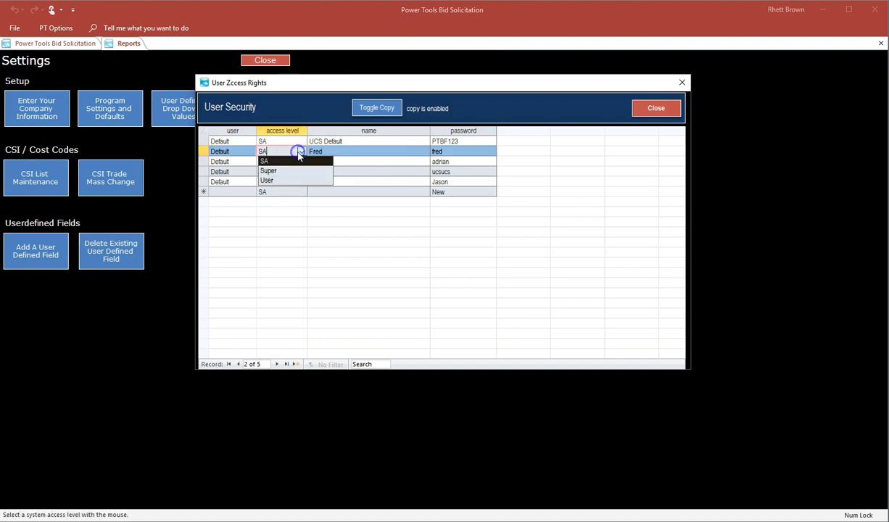
click(299, 152)
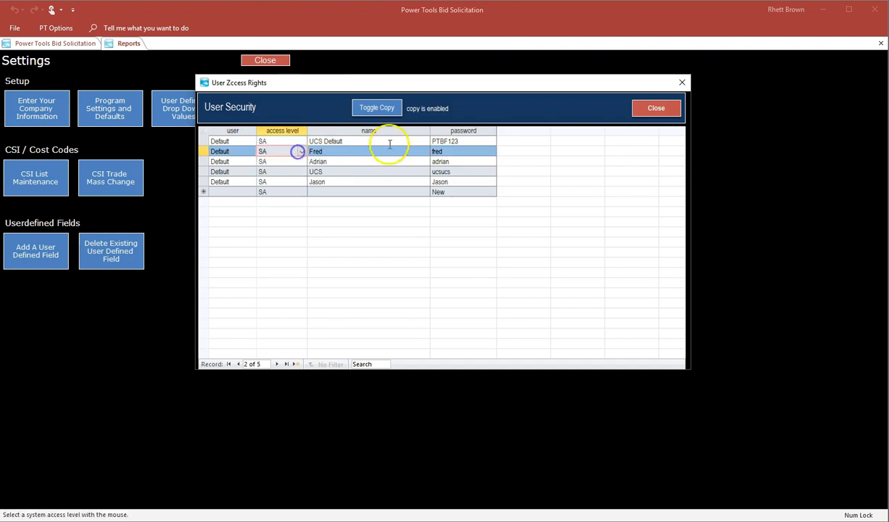
click(455, 132)
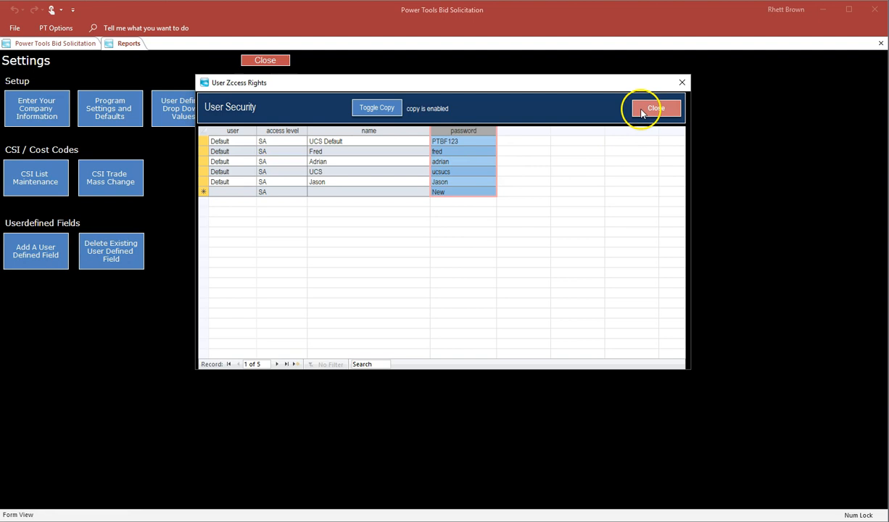
click(641, 113)
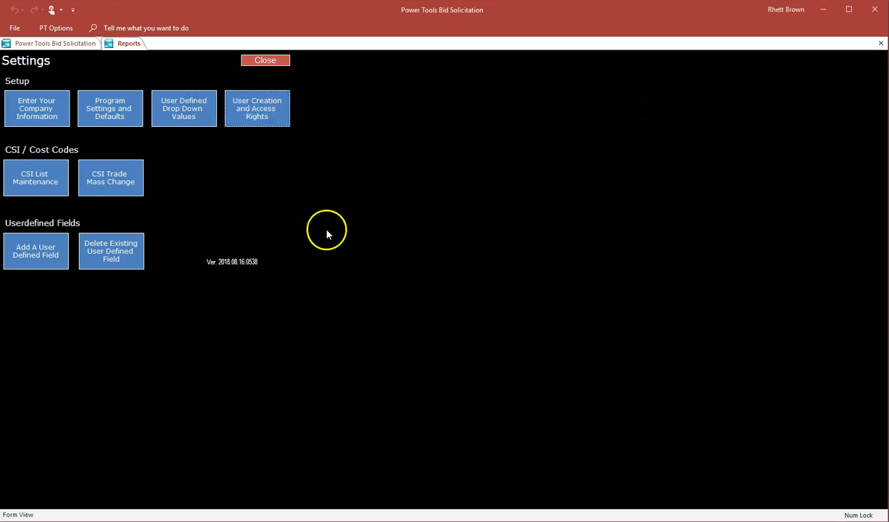
Review the codes, descriptions and comments in the master CSI list and close it
click(45, 183)
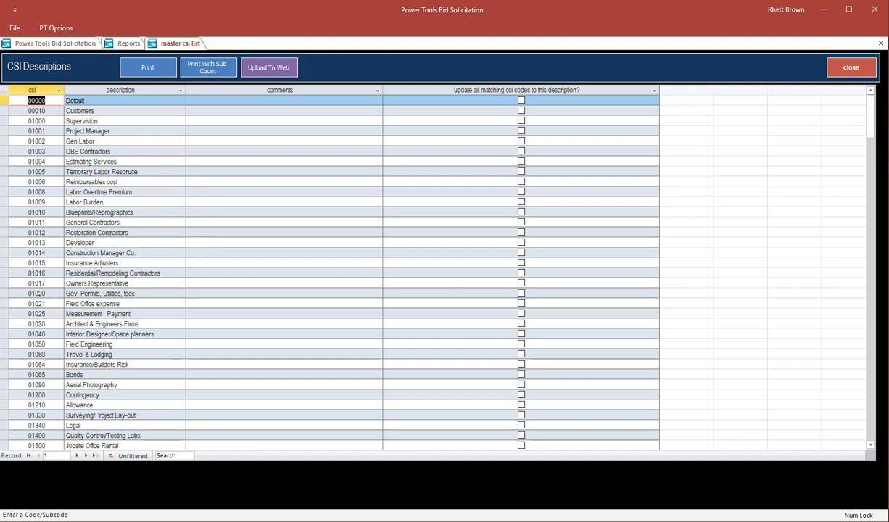
click(31, 90)
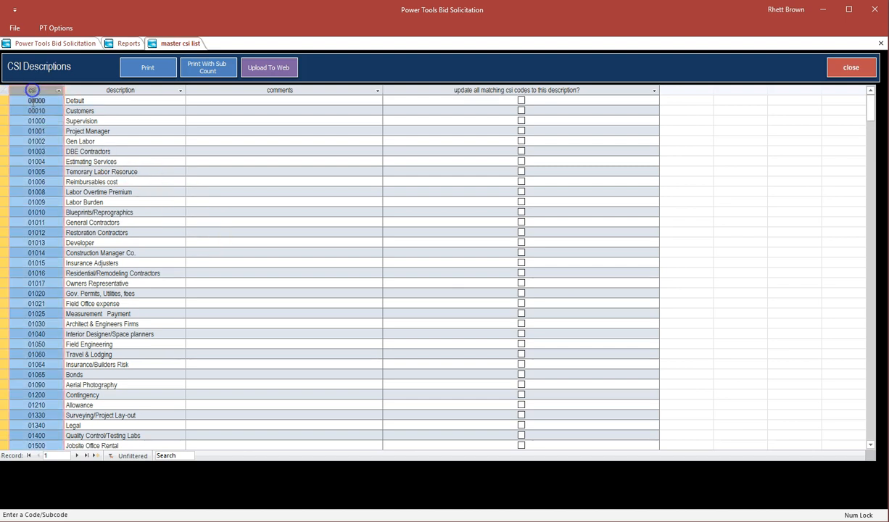
click(110, 89)
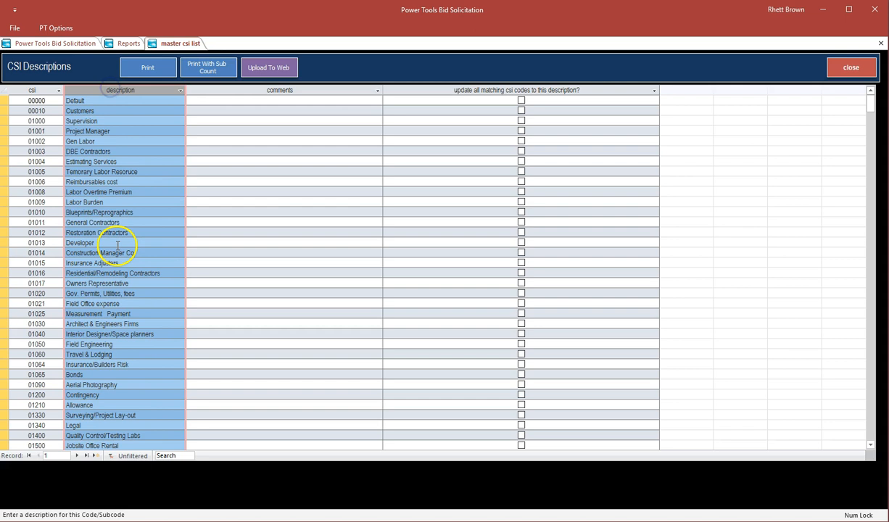
click(226, 171)
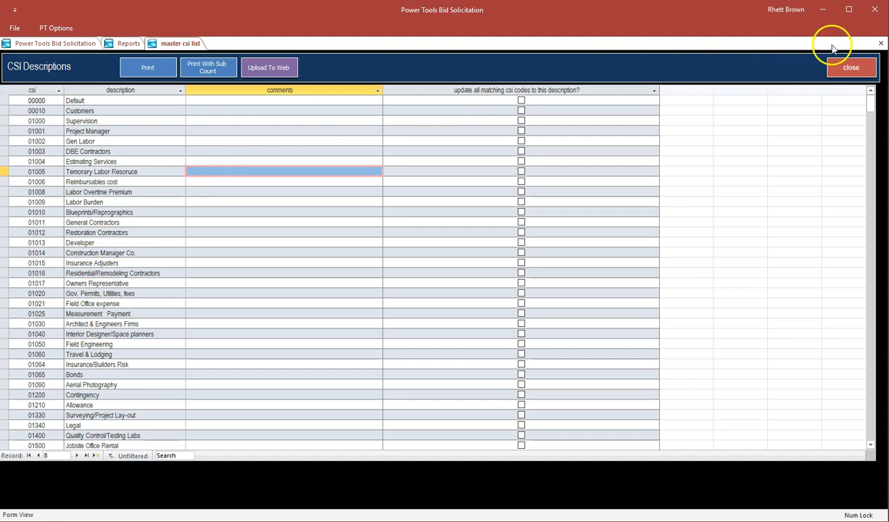
click(858, 69)
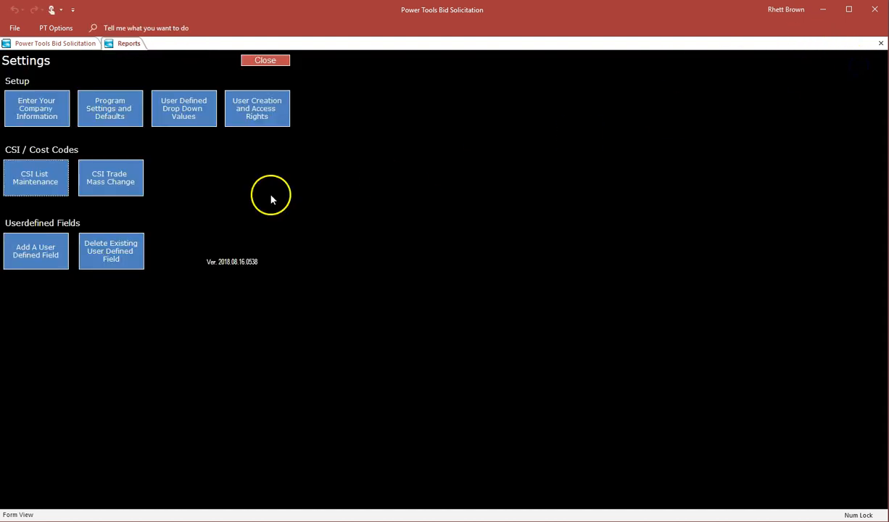
Try a CSI trade mass change on code 01601, Shoring/Scaffolding/Etc., and decline the global update
click(107, 176)
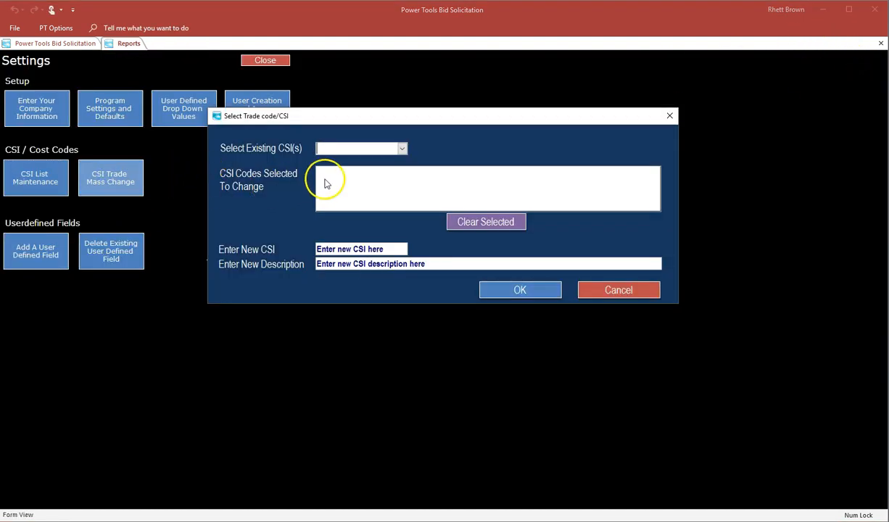
click(401, 148)
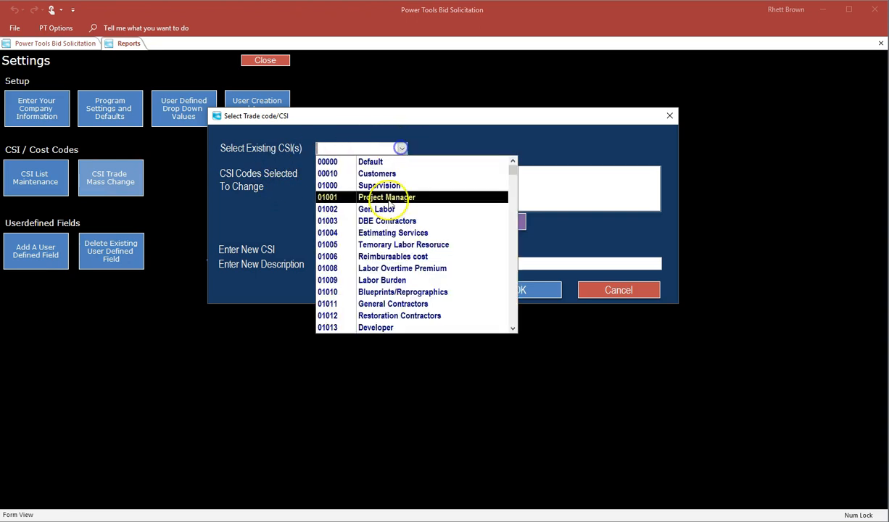
scroll(389, 280, down, 5)
click(391, 268)
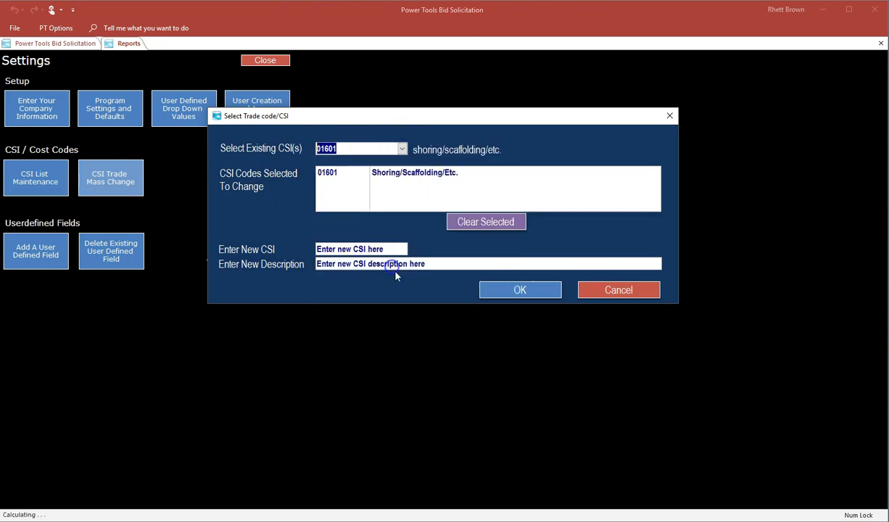
click(231, 250)
click(266, 264)
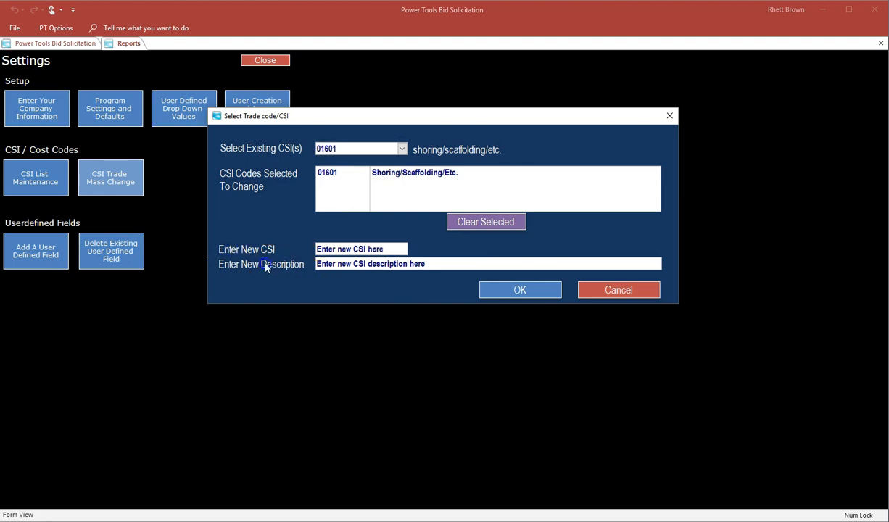
click(511, 287)
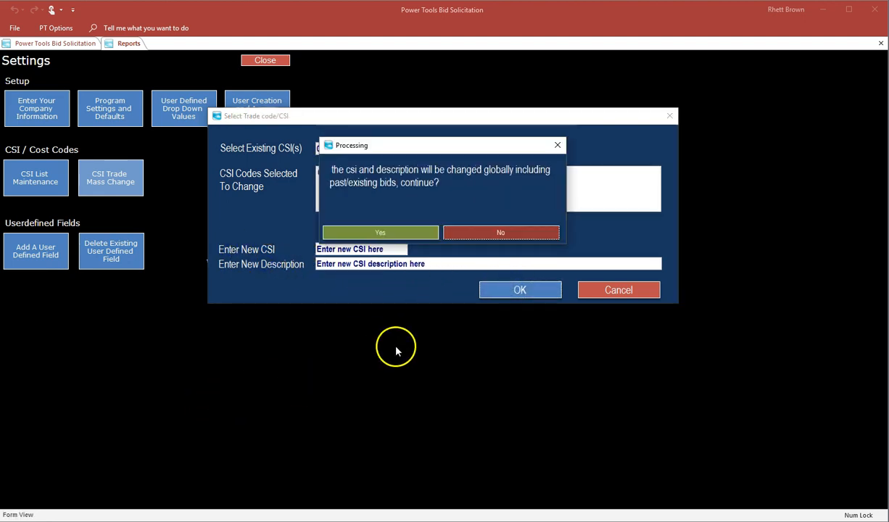
click(480, 233)
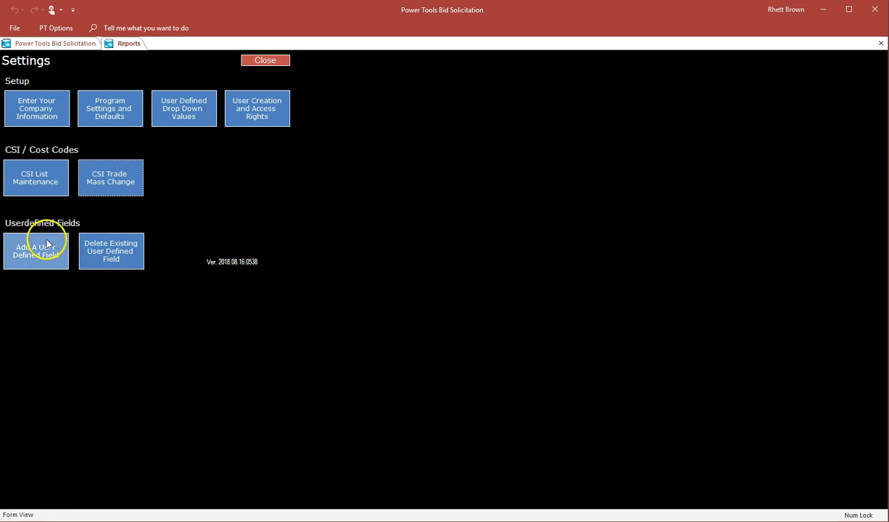
Inspect the field types available for a new user-defined field and close the settings without adding one
click(45, 239)
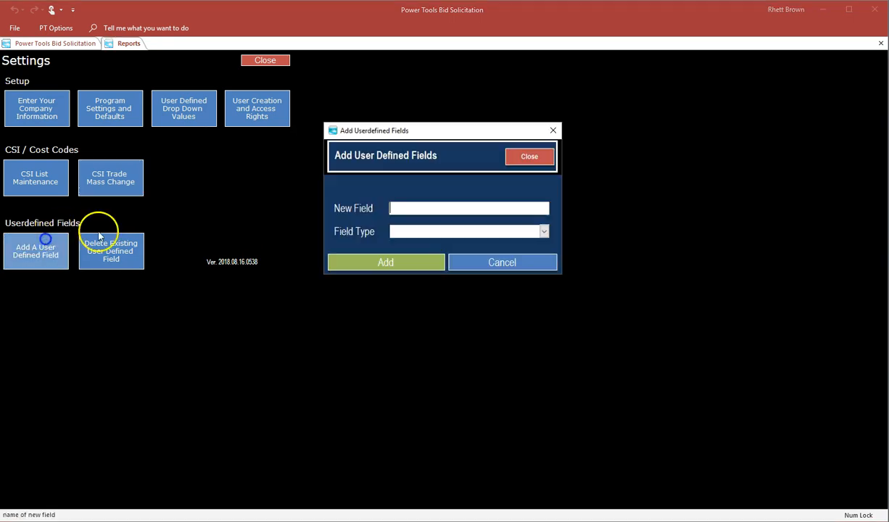
click(543, 231)
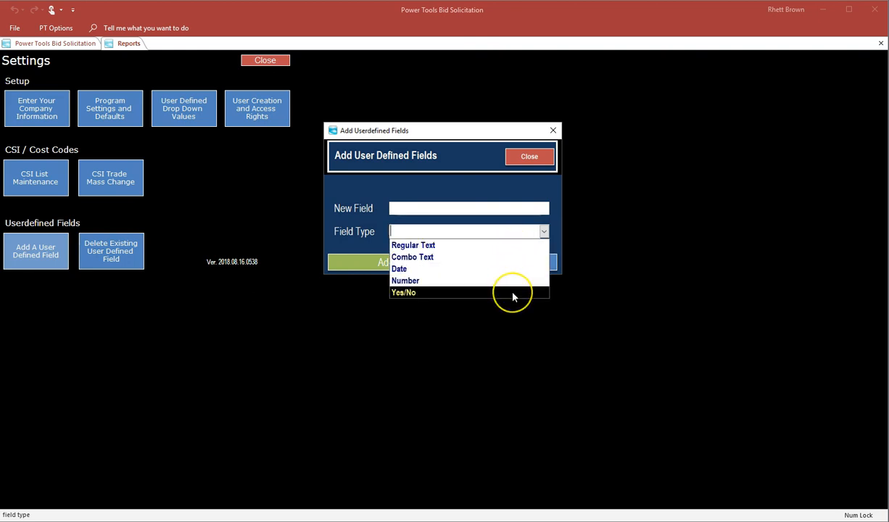
click(353, 211)
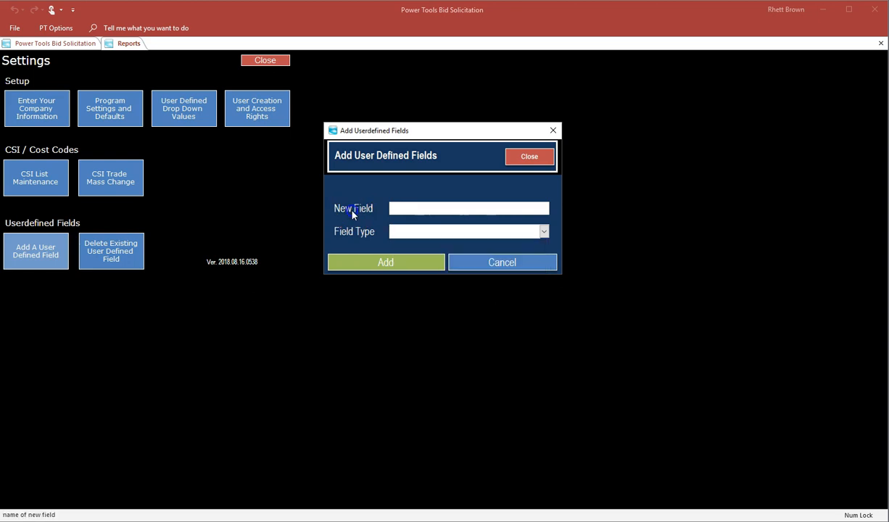
click(525, 159)
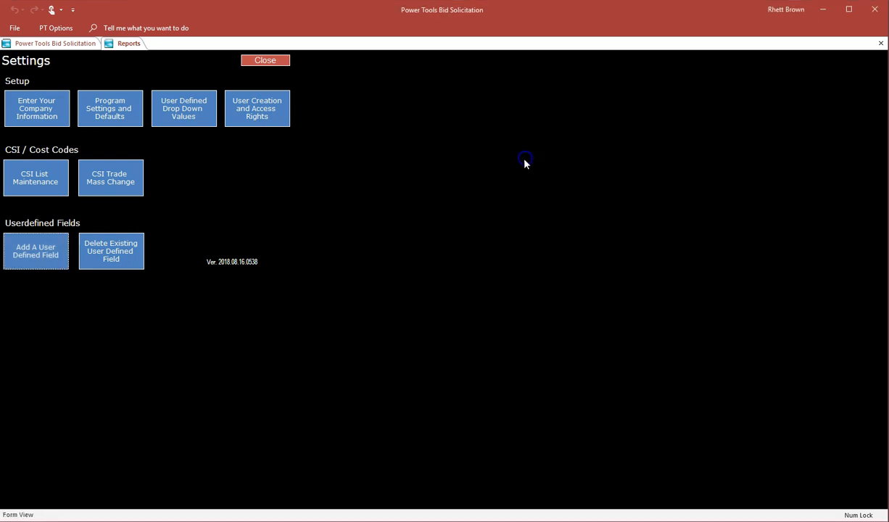
click(283, 59)
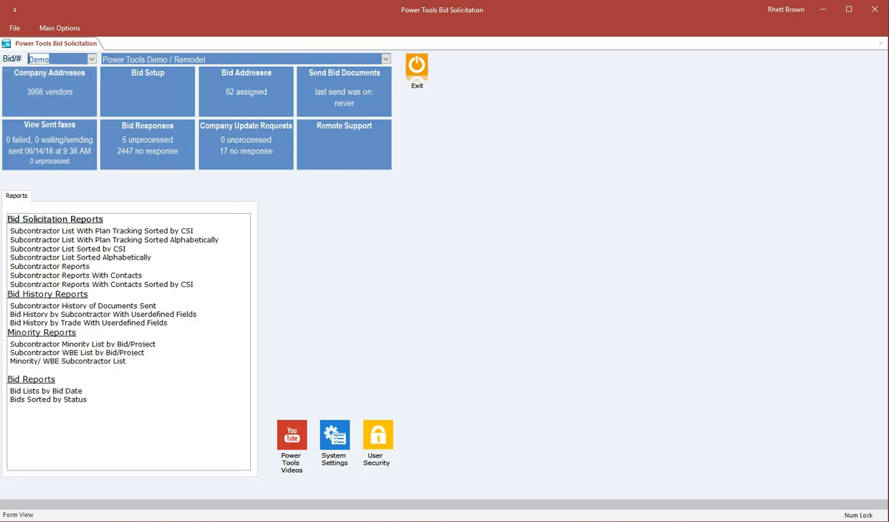
View the list of available bids, keep the Demo bid, and open and browse the company addresses
click(92, 58)
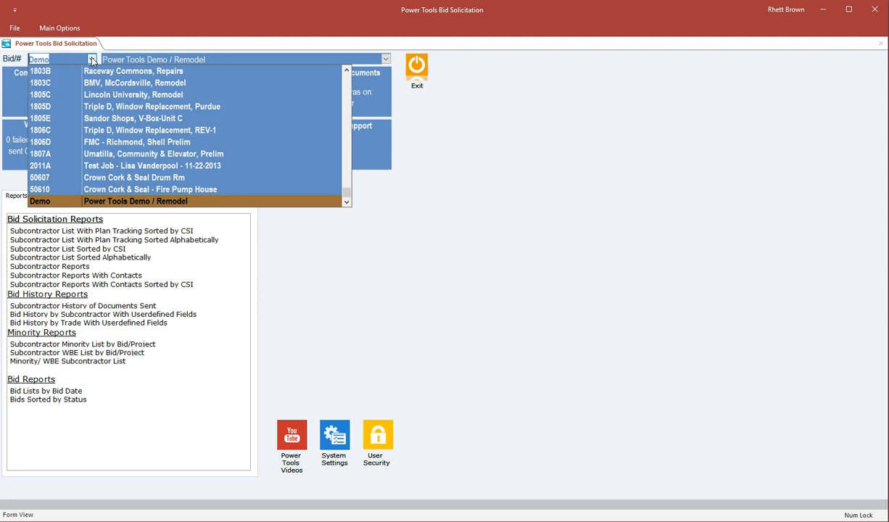
click(92, 61)
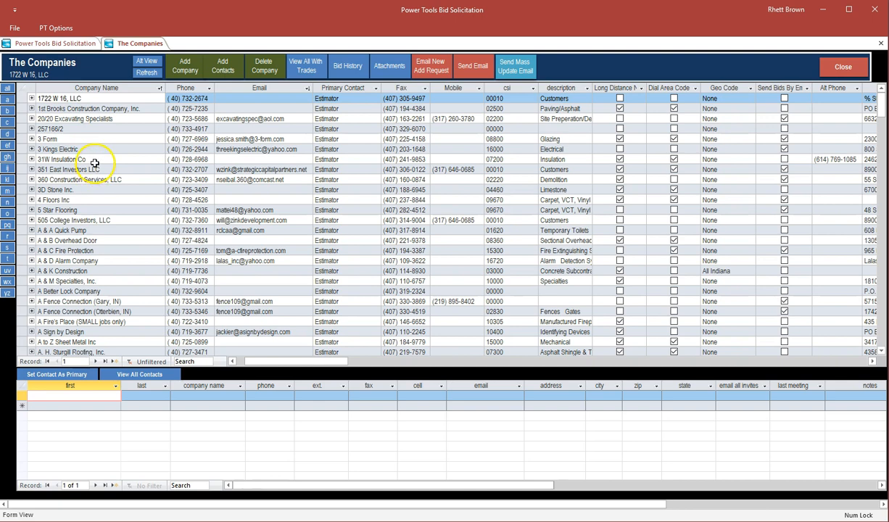
click(90, 190)
scroll(120, 197, down, 6)
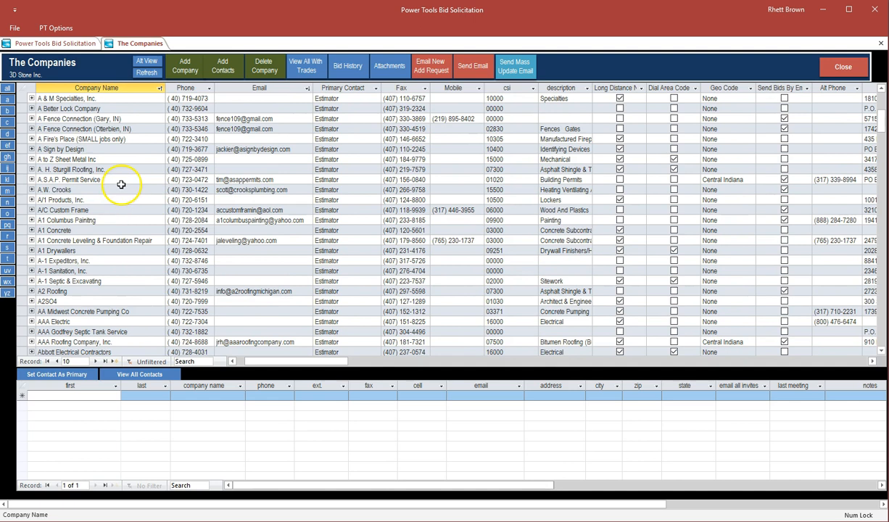
Select the A.W. Crooks company and display its detail view, focusing on the Geo Code field
click(121, 187)
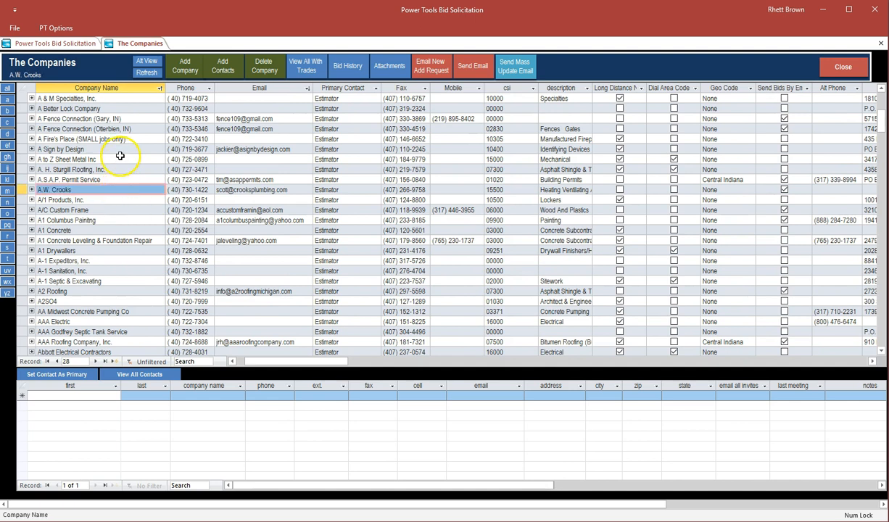
click(146, 62)
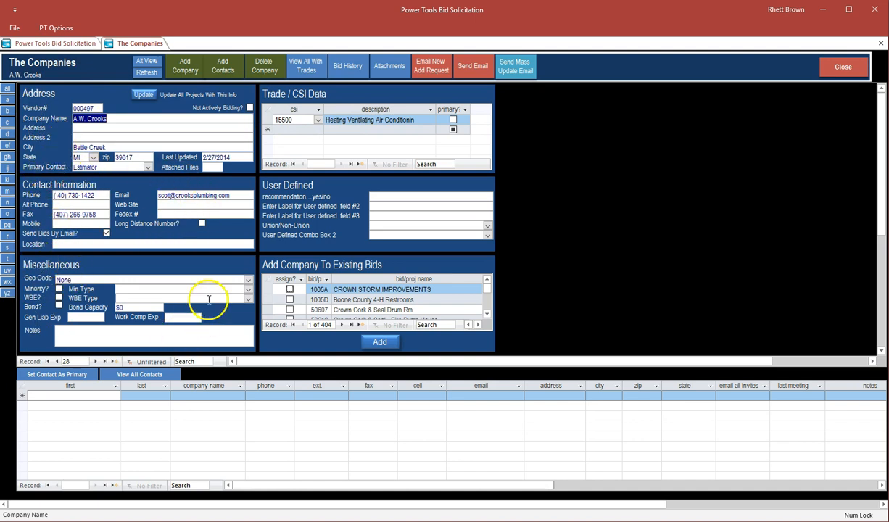
click(37, 278)
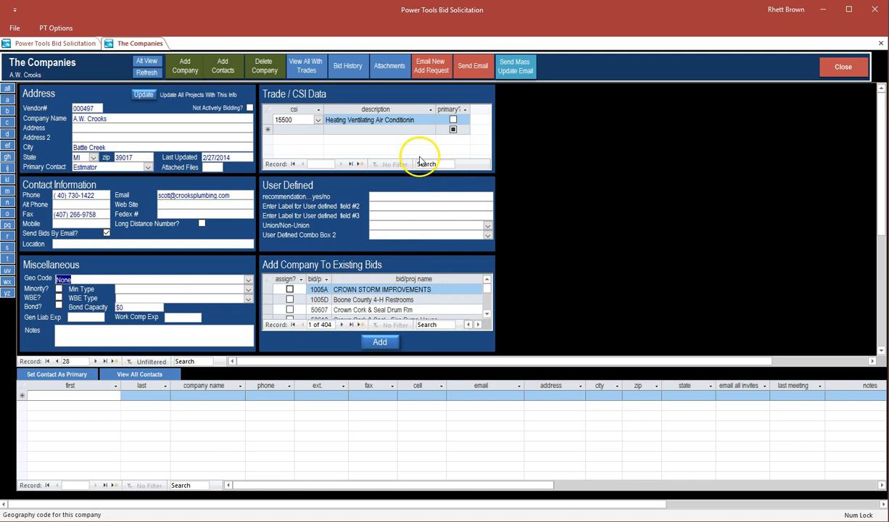
Review the CSI trade code choices for A.W. Crooks and the email all invites field in its contacts, without adding entries
click(318, 130)
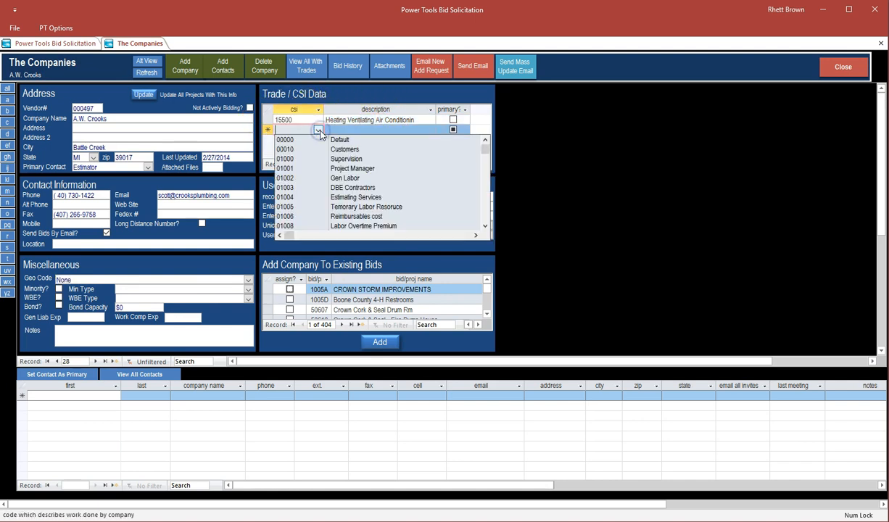
click(335, 119)
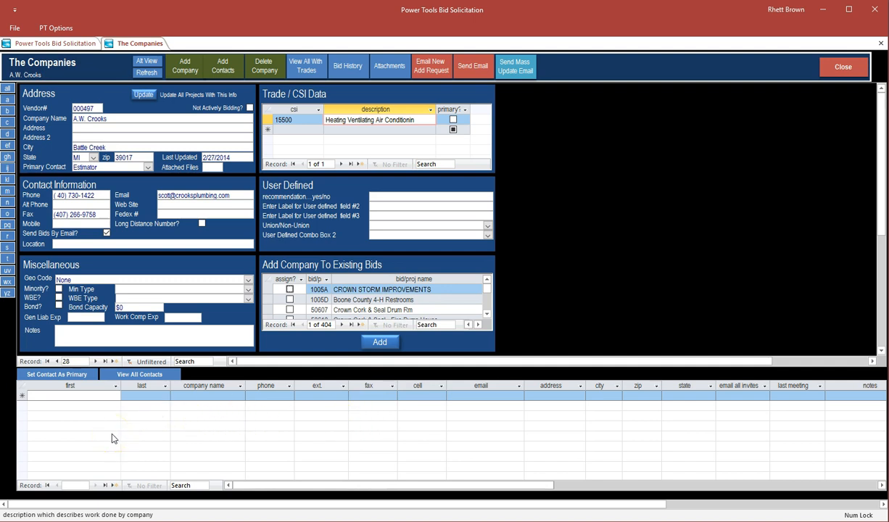
click(48, 408)
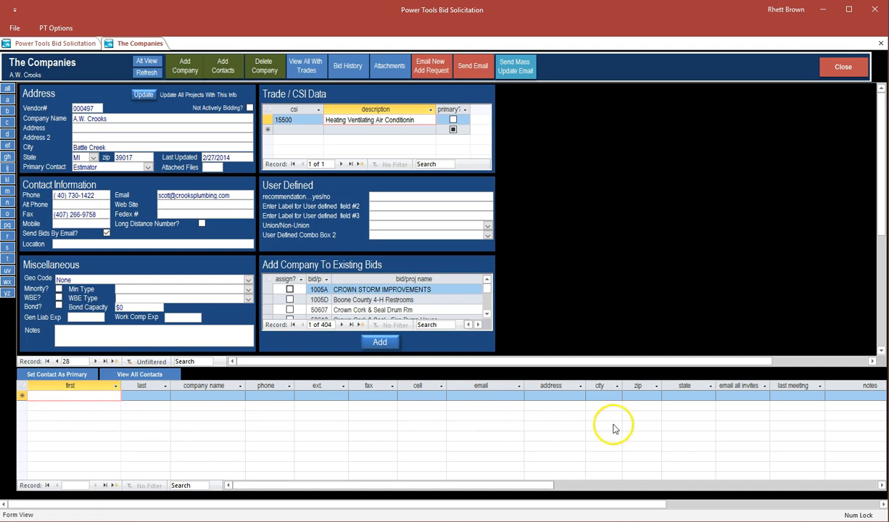
click(736, 391)
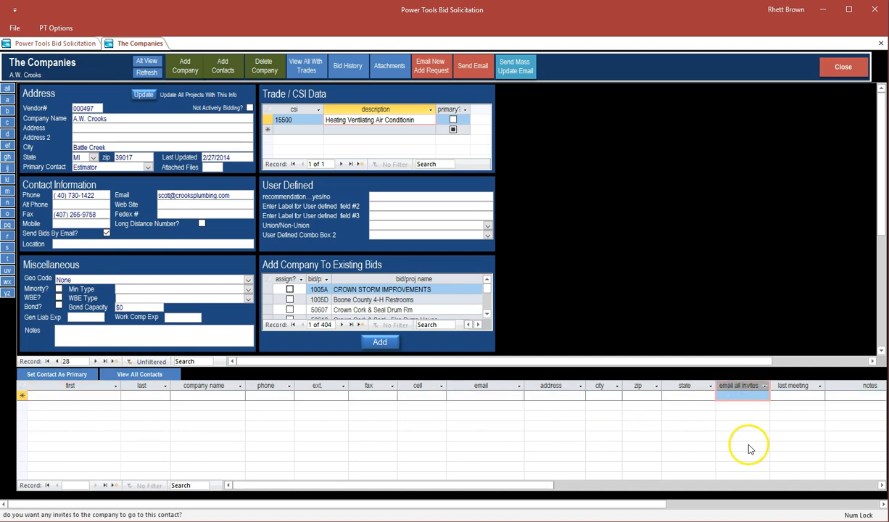
click(740, 399)
click(748, 397)
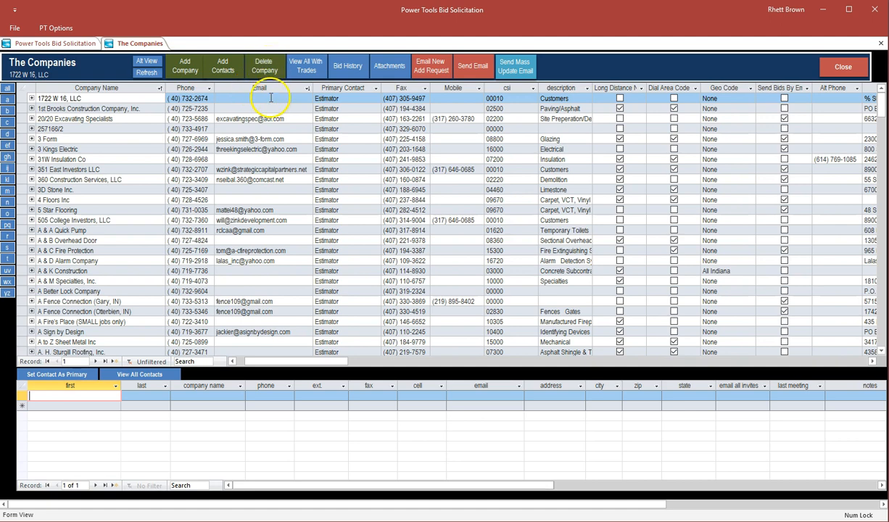
View all companies with their trades, examine the CSI codes and descriptions per subcontractor, and close the list
click(308, 69)
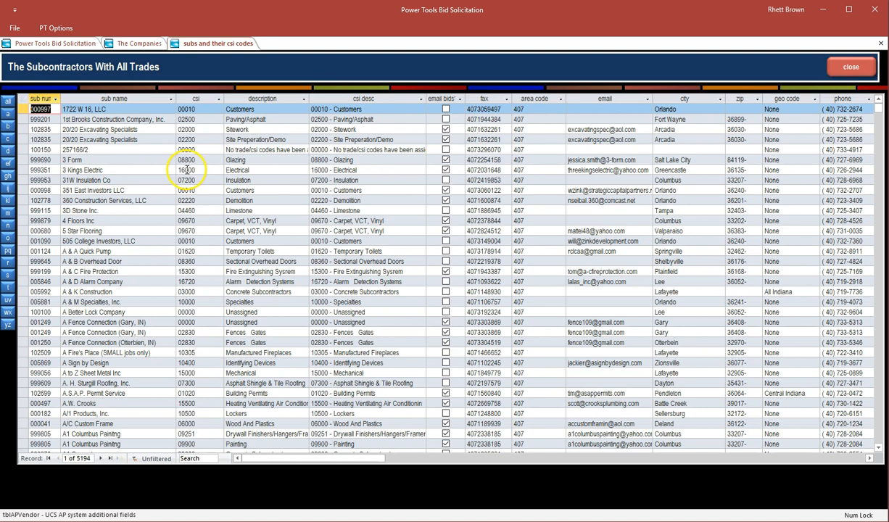
click(152, 171)
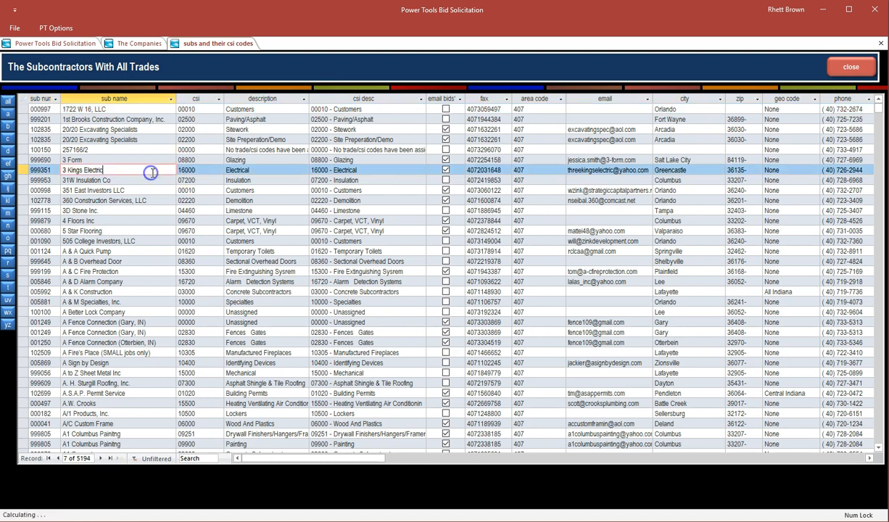
click(205, 169)
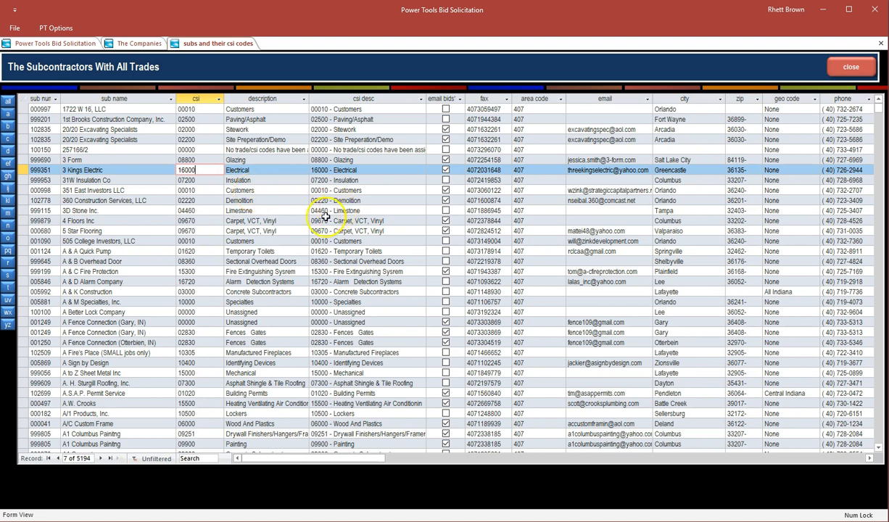
click(255, 260)
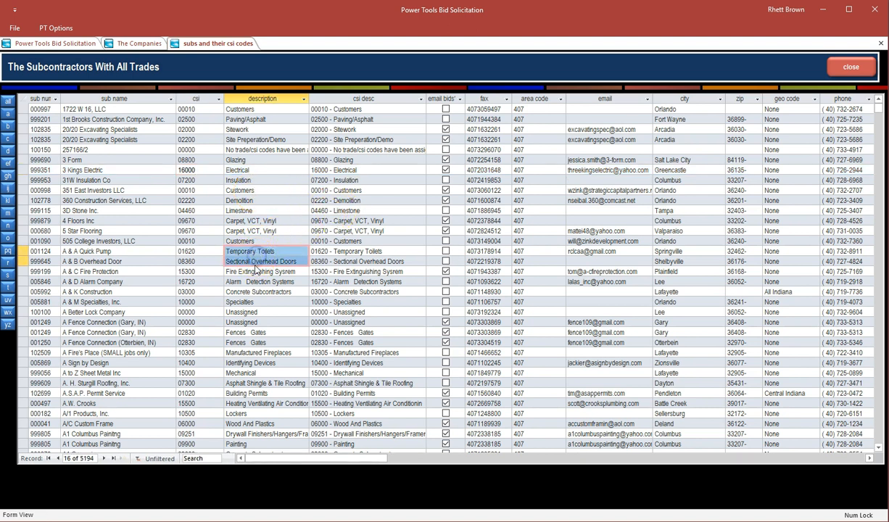
click(259, 323)
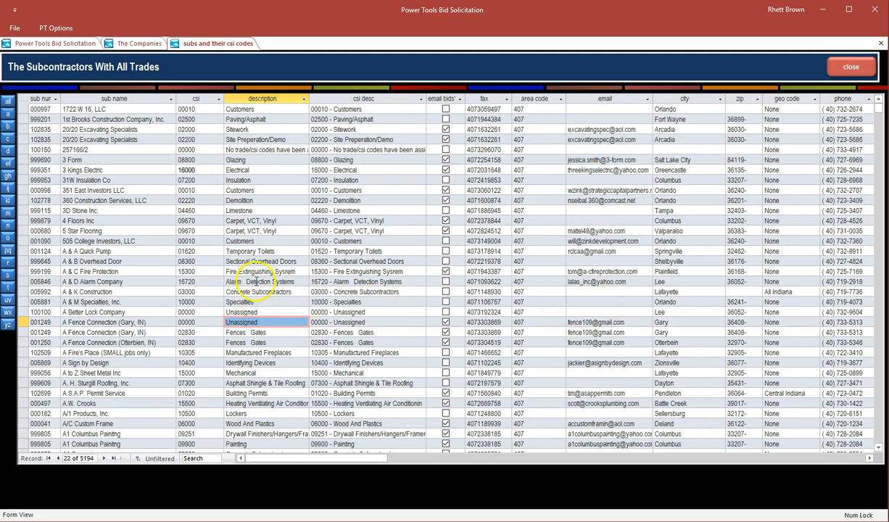
click(849, 67)
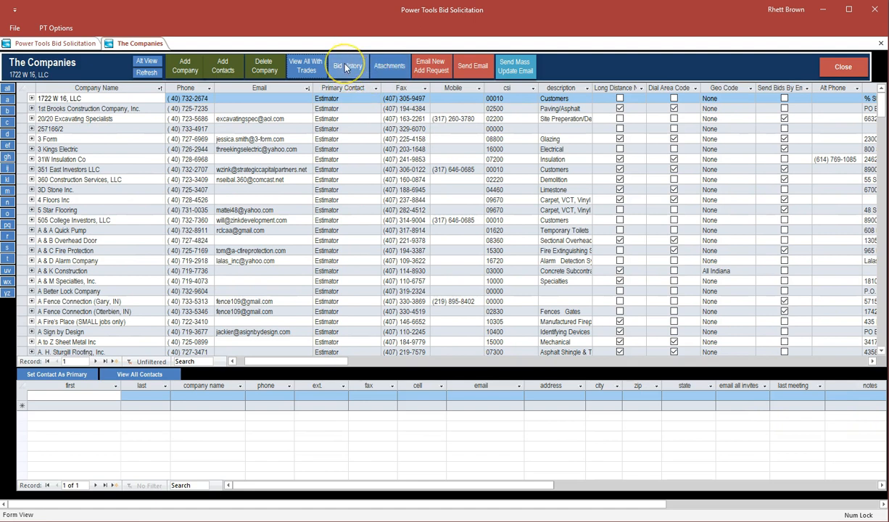
Select the 31W Insulation Co company, view its bid history, and close the history
click(243, 159)
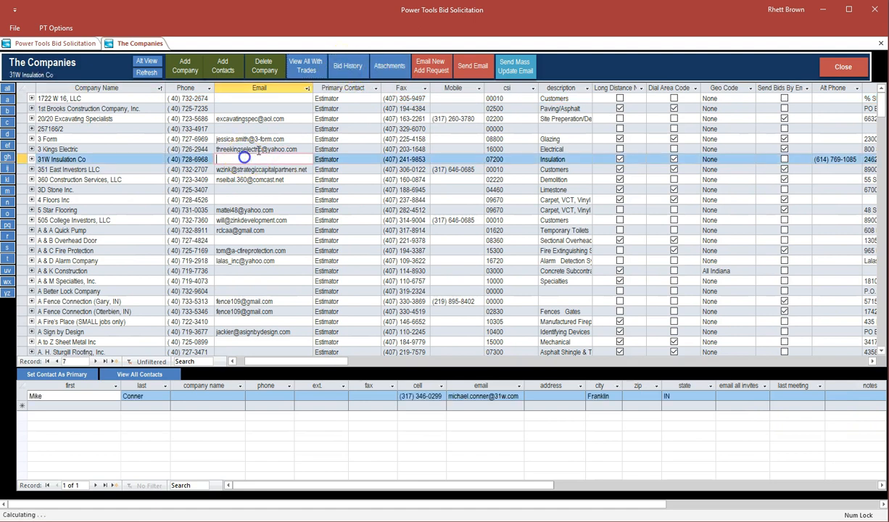
click(347, 66)
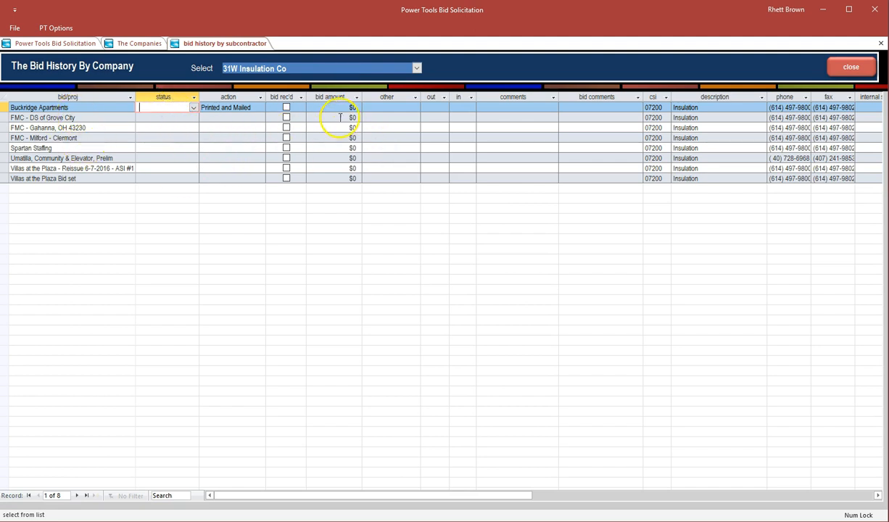
click(832, 66)
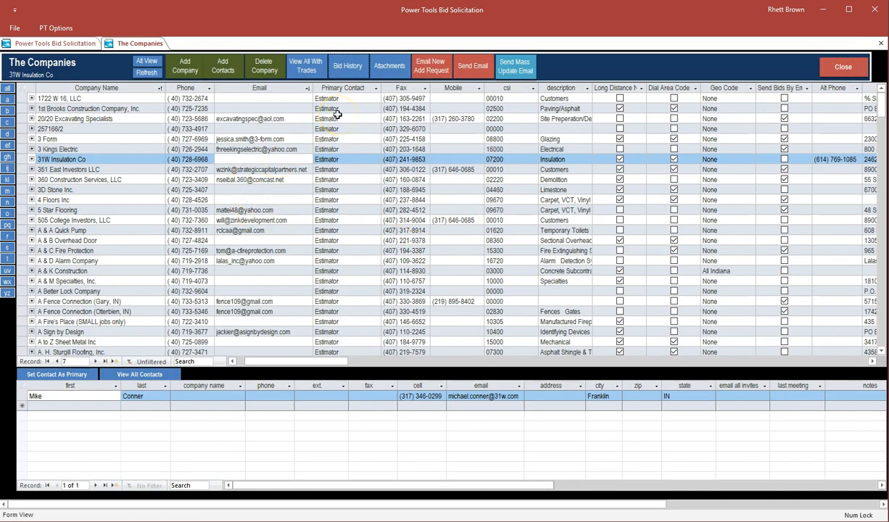
View the files attached to 31W Insulation Co and close the attachments window without adding a file
click(388, 67)
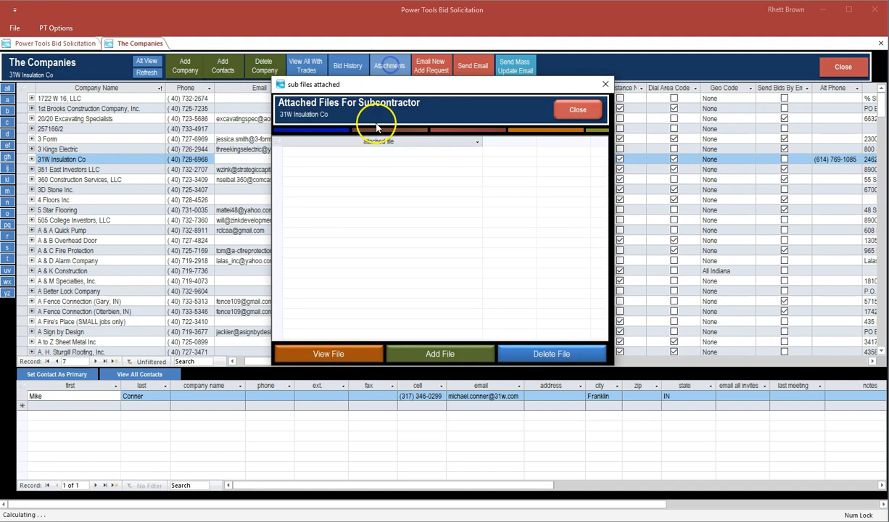
click(362, 227)
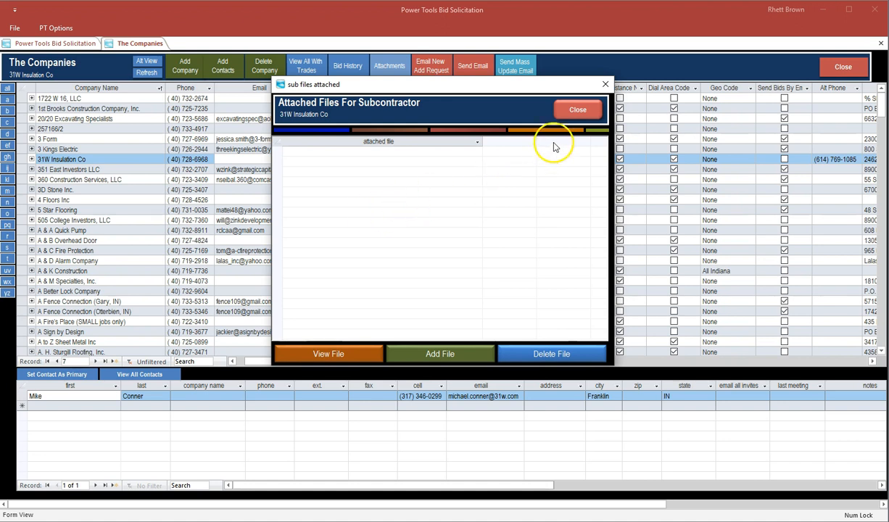
click(575, 110)
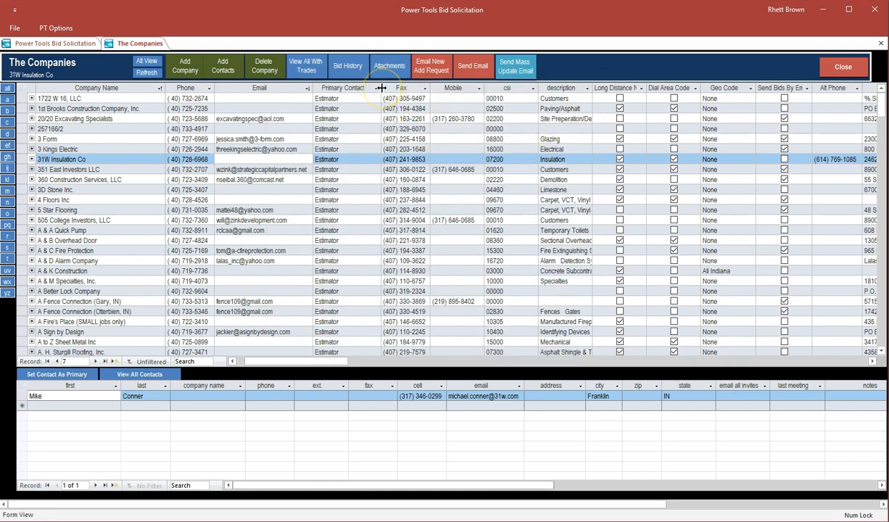
Generate the e-mail asking a new company to add its details, highlight the web link in its body, and discard the message unsent
click(433, 68)
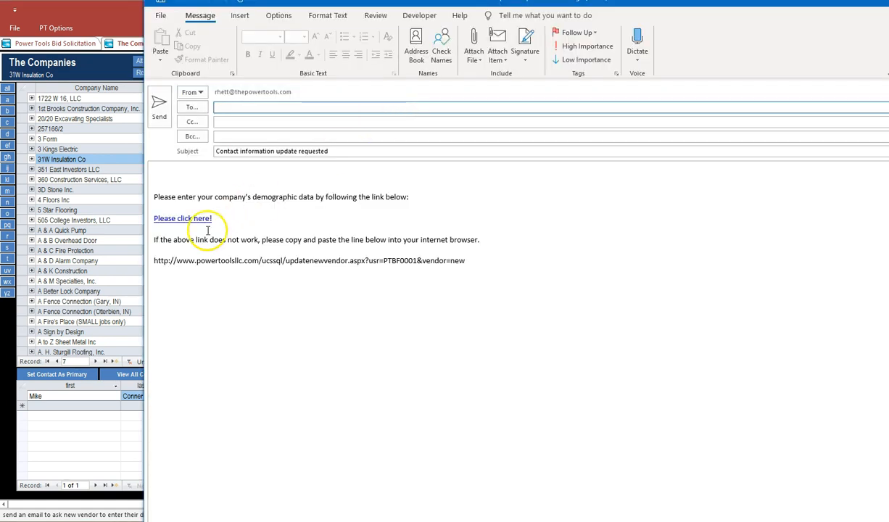
drag(440, 6, 295, 15)
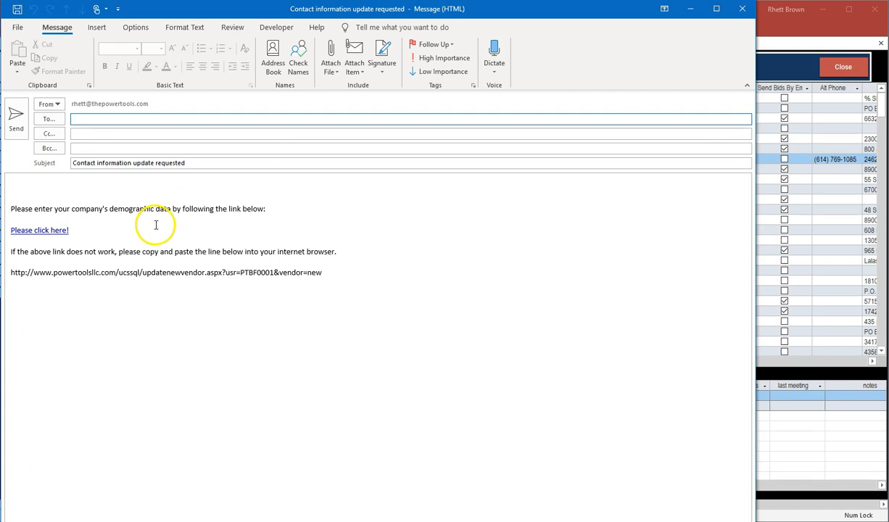
click(10, 273)
shift+click(324, 272)
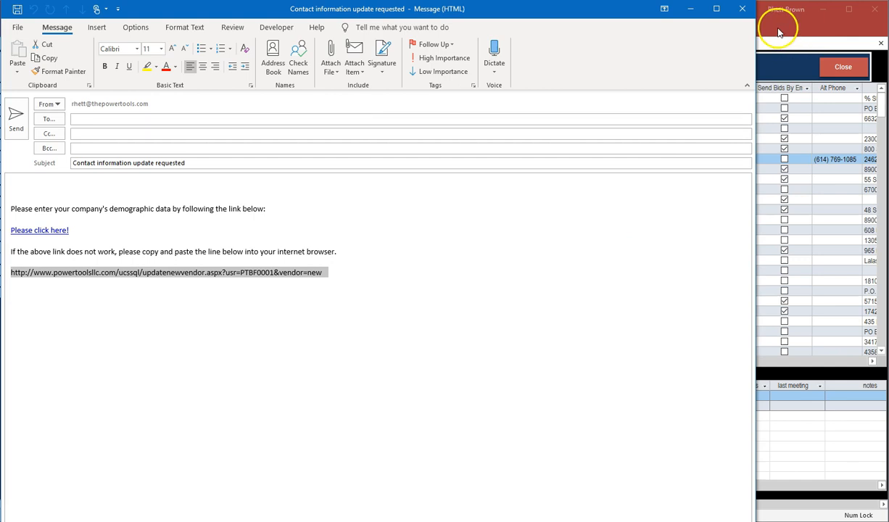
click(742, 10)
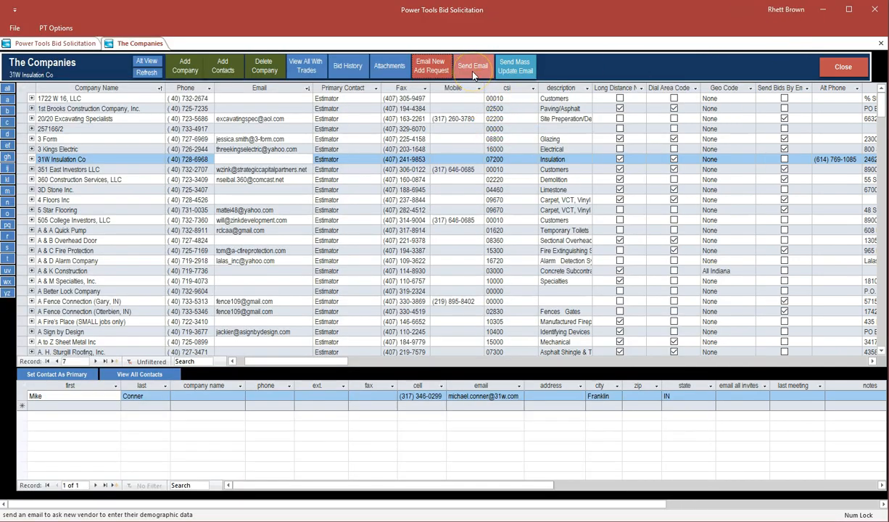
Select the e-mail field of 3 Kings Electric, then leave the company records for the Demo bid's setup
click(297, 149)
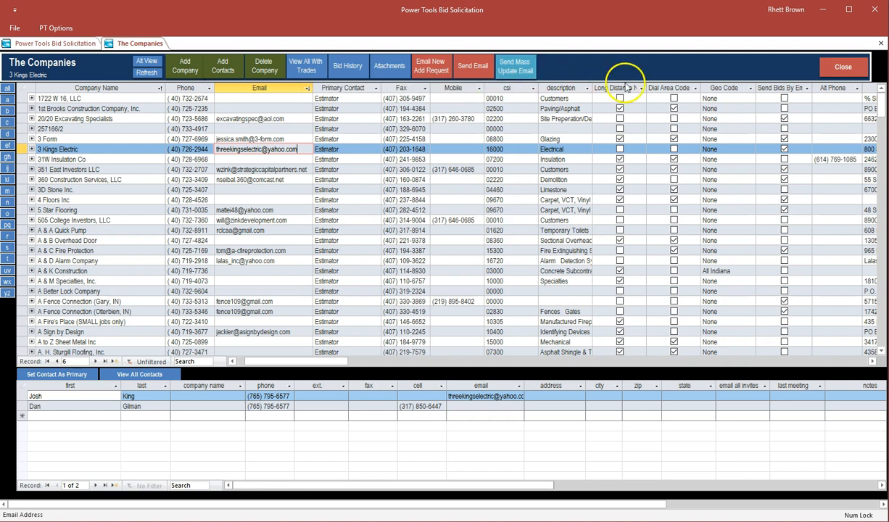
click(832, 68)
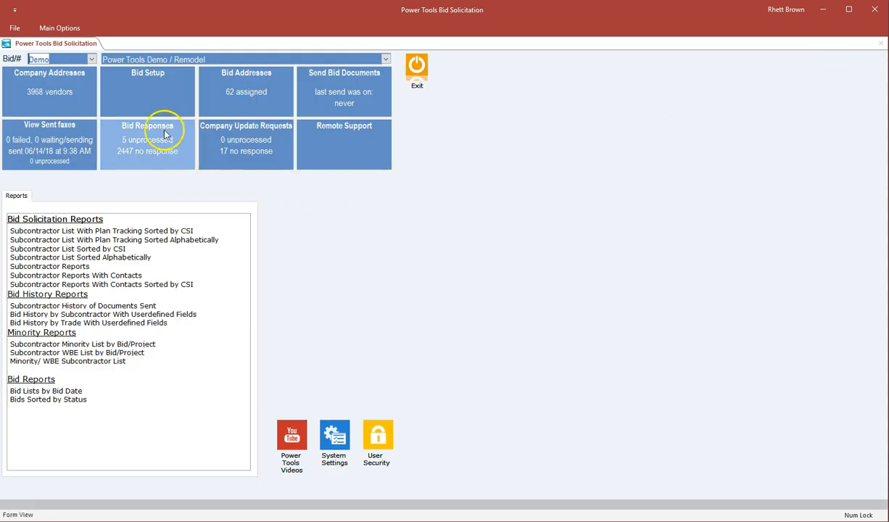
click(154, 82)
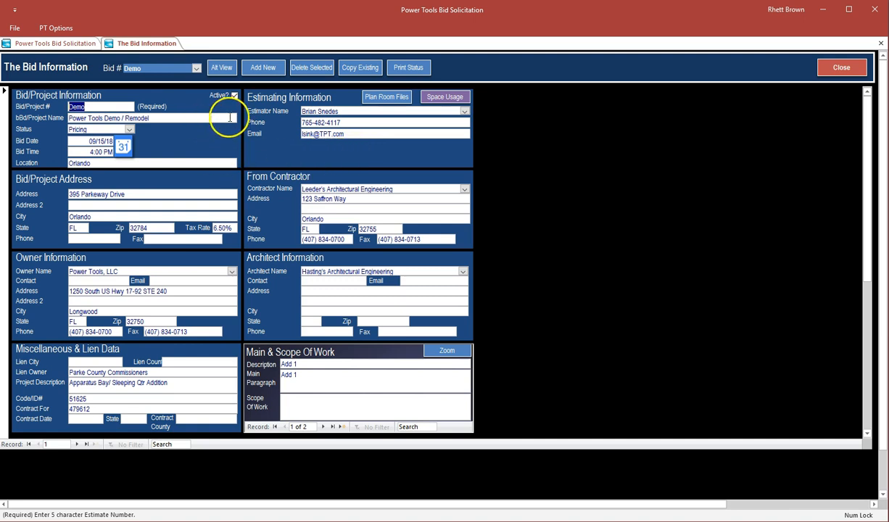
List all bids in the alternate view, examine the Active column, and check the bid number choices while keeping the Demo bid
click(220, 66)
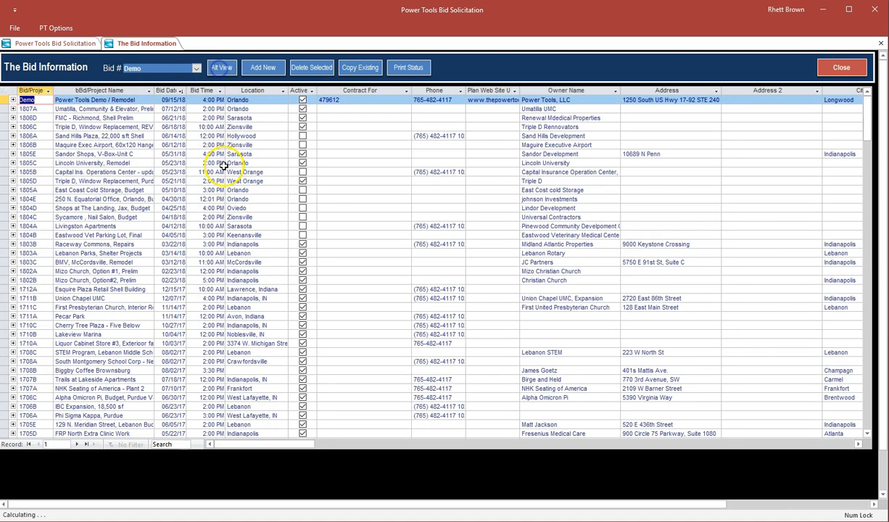
click(302, 91)
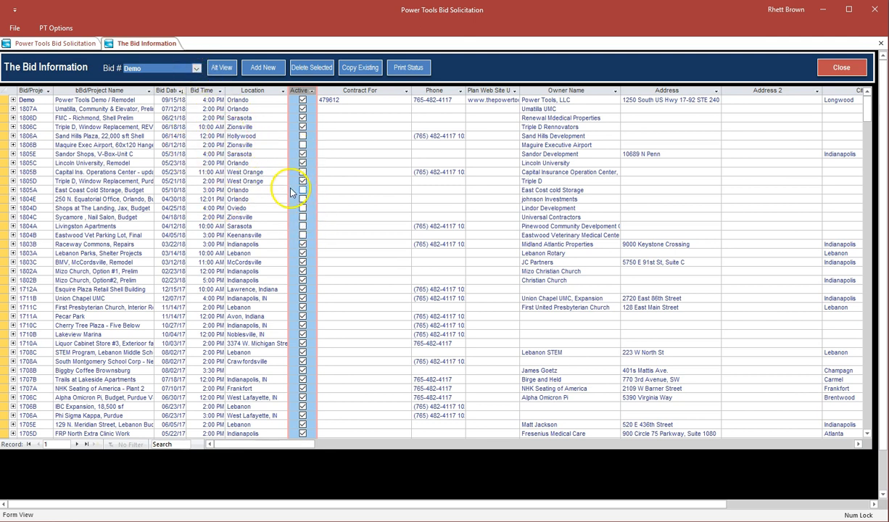
click(195, 68)
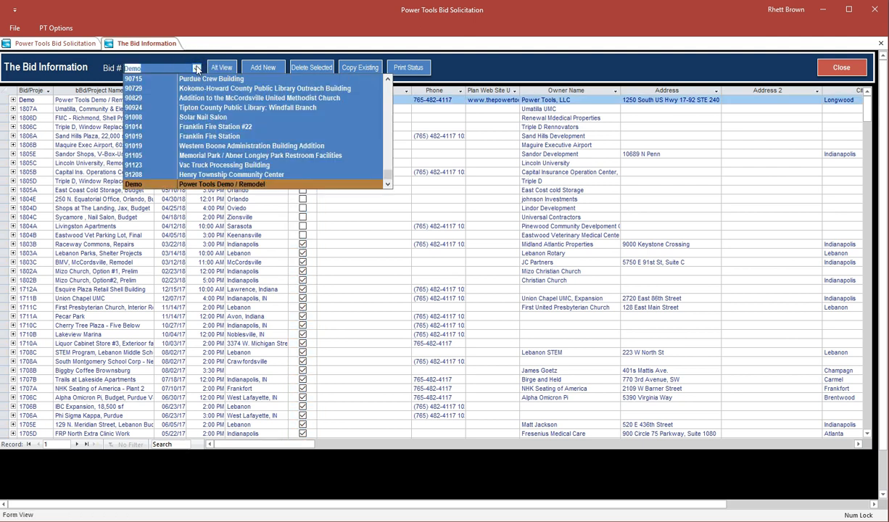
click(466, 60)
click(259, 67)
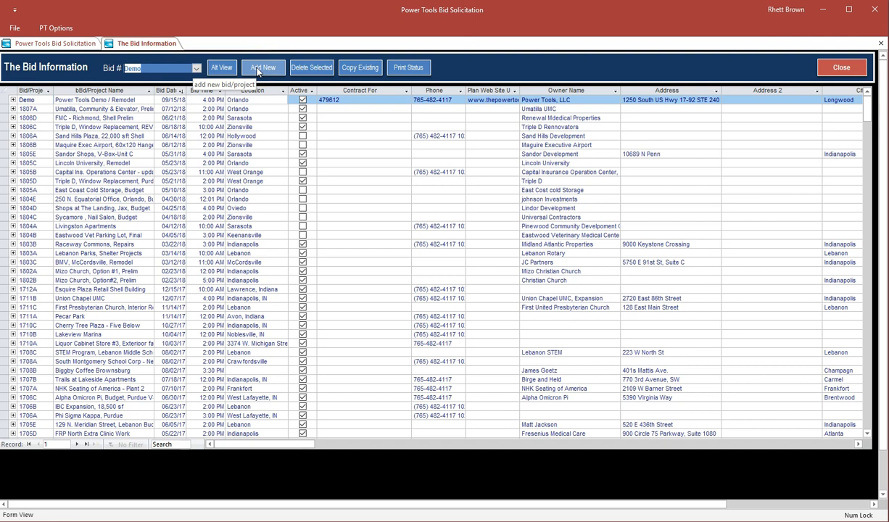
click(316, 69)
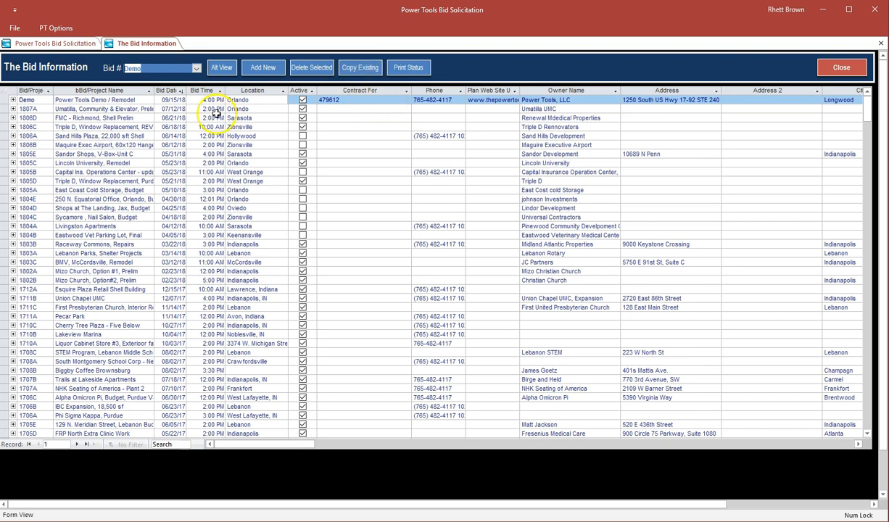
Return to the Demo bid's detail view and inspect its bid time and second Main & Scope Of Work record
click(214, 65)
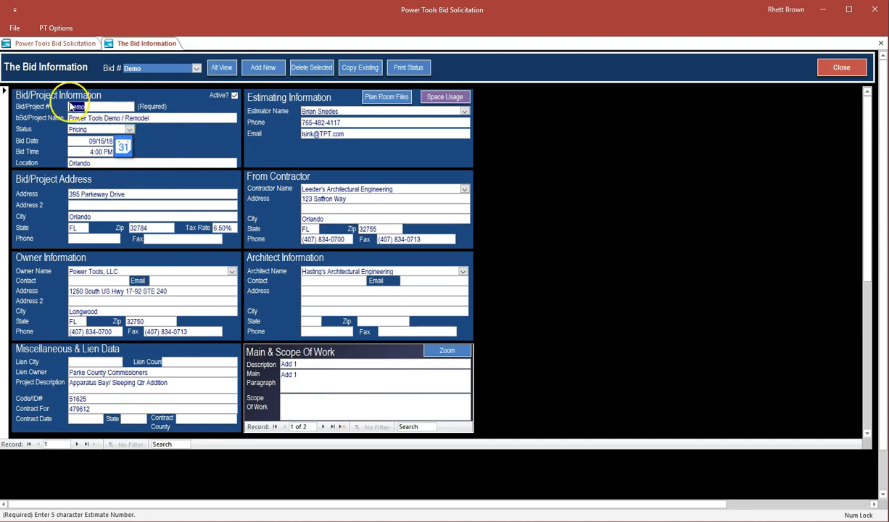
click(91, 151)
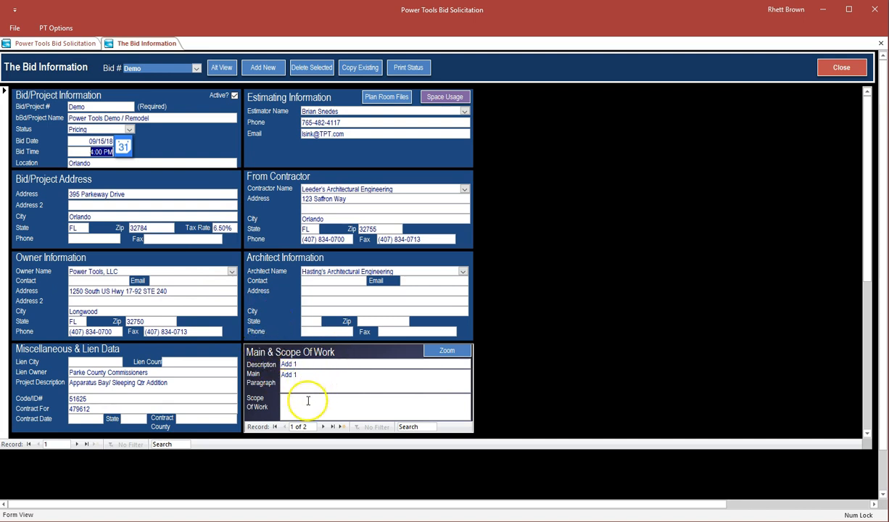
click(322, 426)
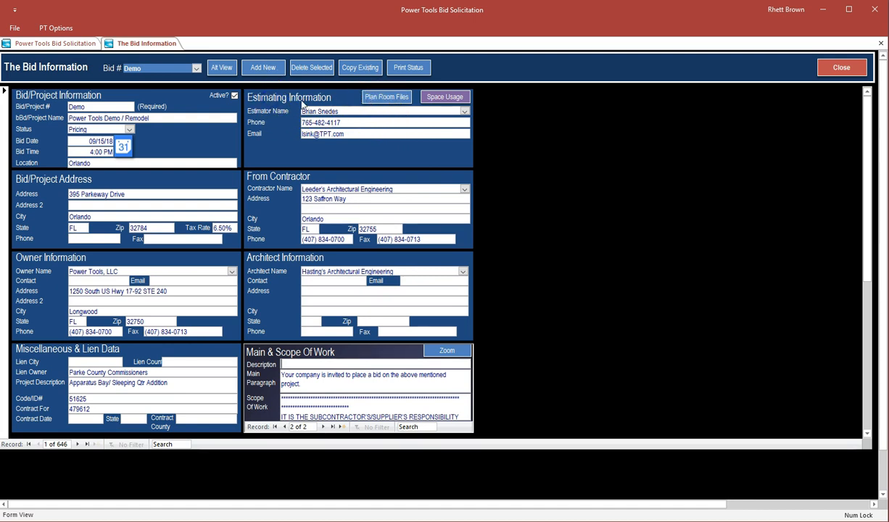
Open the Demo bid's plan room files and check the existing folders, keeping Invitation Documents selected
click(387, 98)
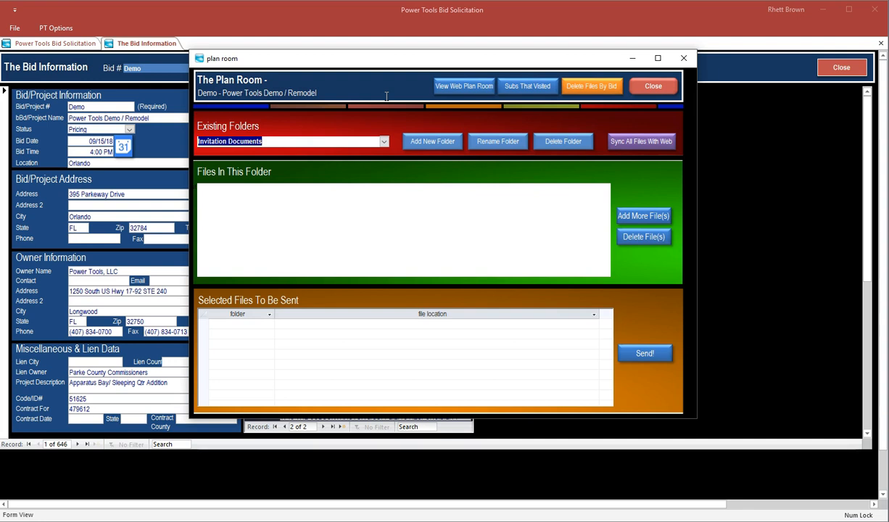
click(382, 142)
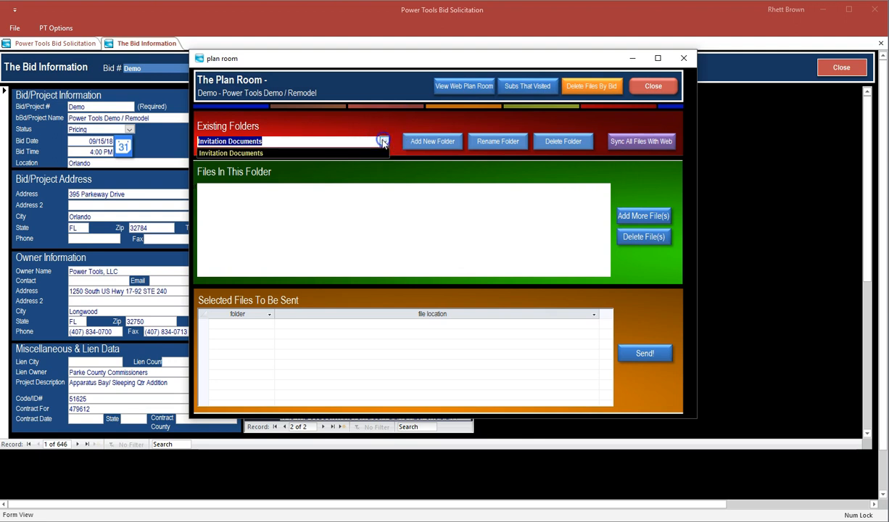
click(371, 152)
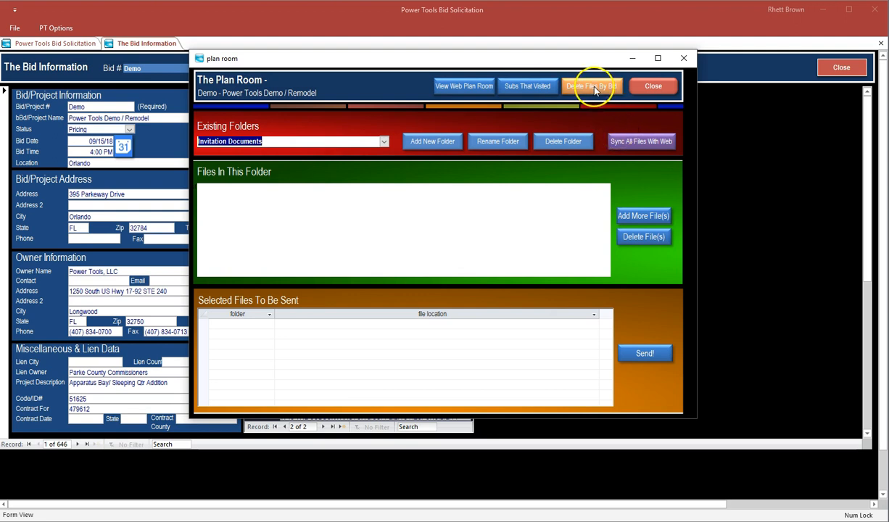
Leave the plan room and the Demo bid's setup, and open the bid's assigned subcontractors
click(651, 89)
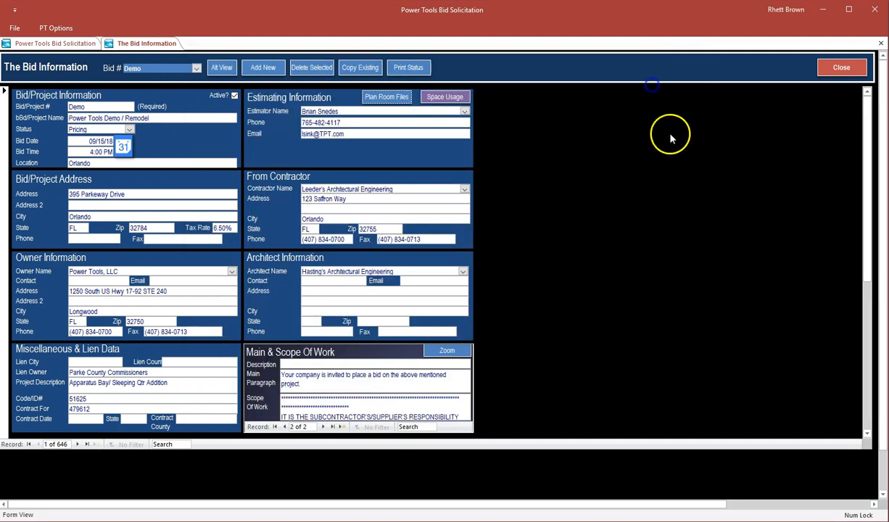
click(843, 68)
click(247, 92)
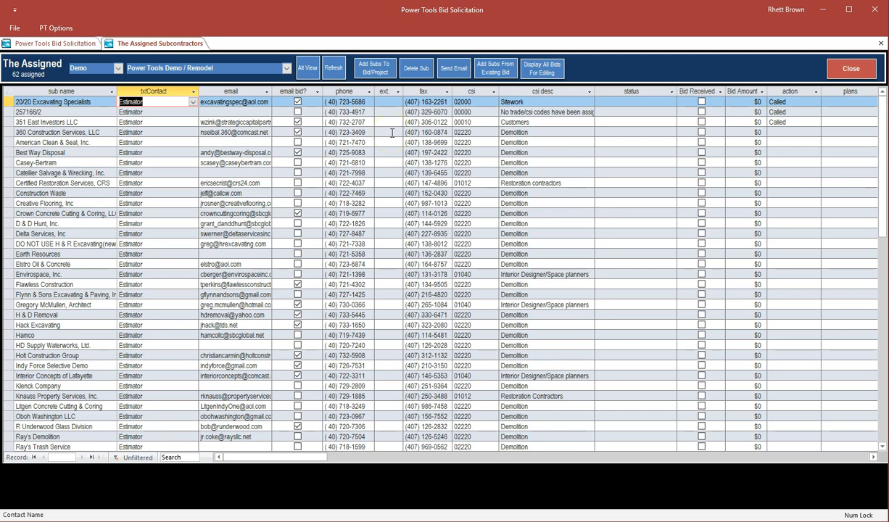
View the list for adding subcontractors to the Demo bid and the option to copy them from an existing bid, closing both without changes
click(359, 66)
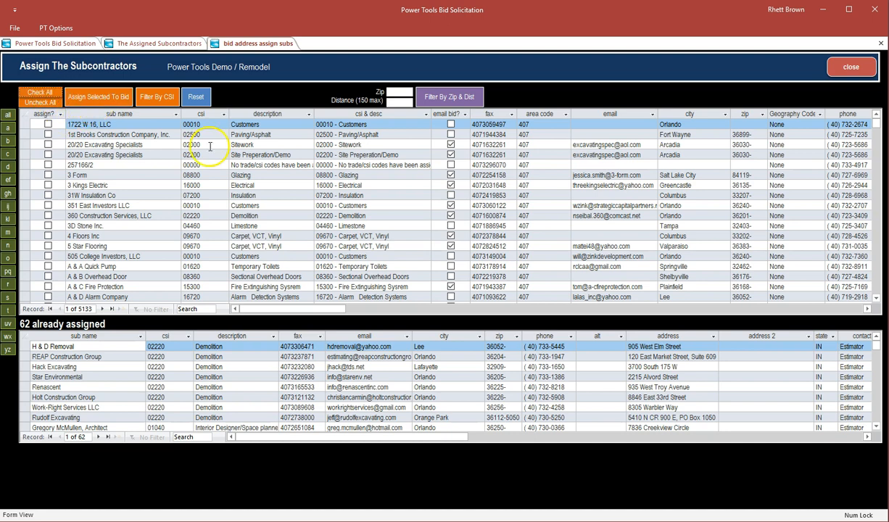
click(847, 74)
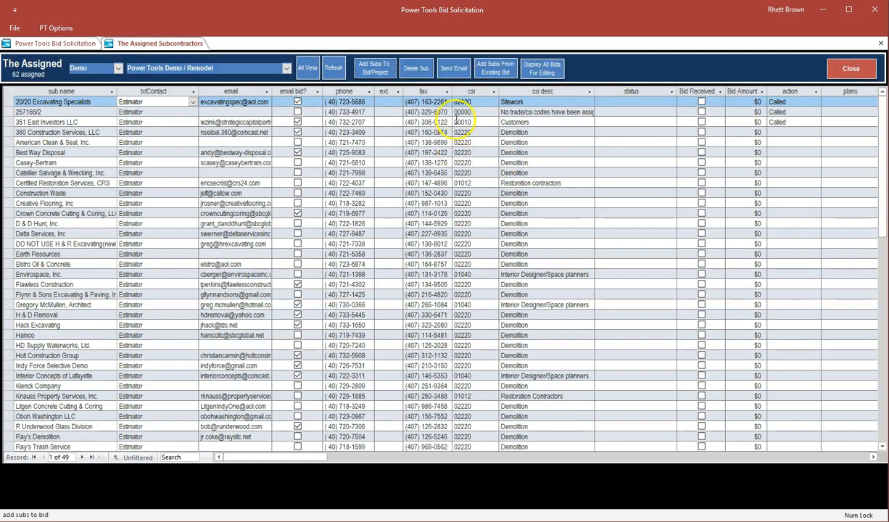
click(490, 69)
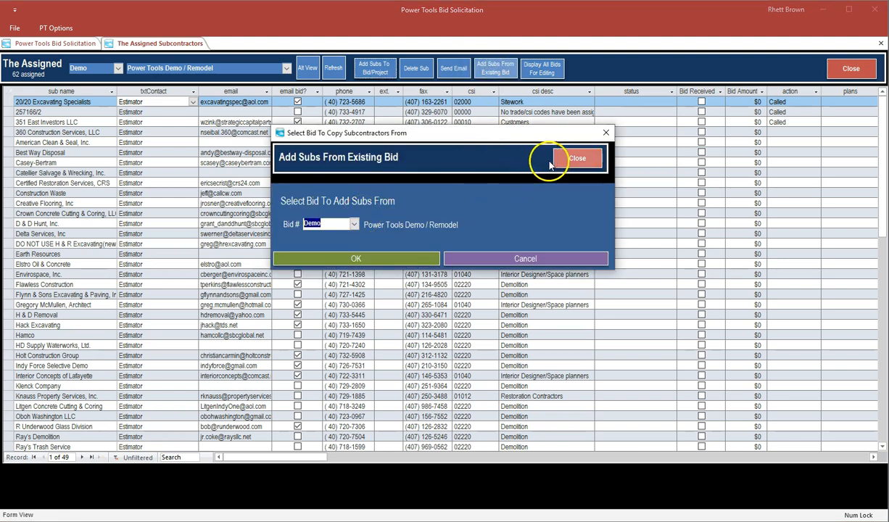
click(577, 160)
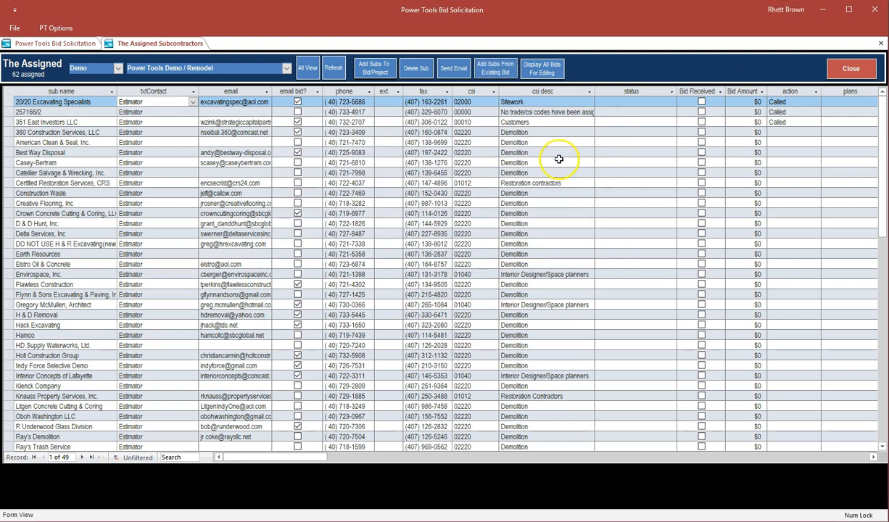
Check the status choices for 360 Construction Services, mark its bid as received, and set the bid amount to $5,000
click(626, 132)
click(631, 134)
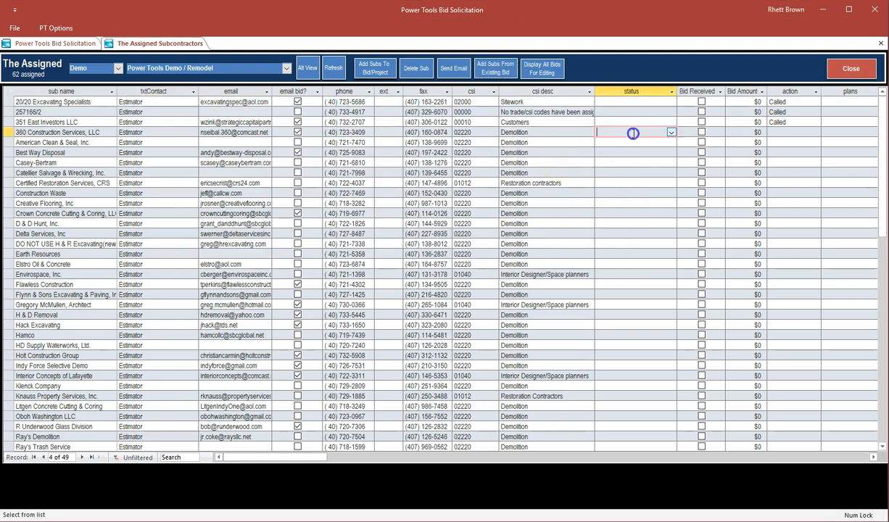
click(671, 133)
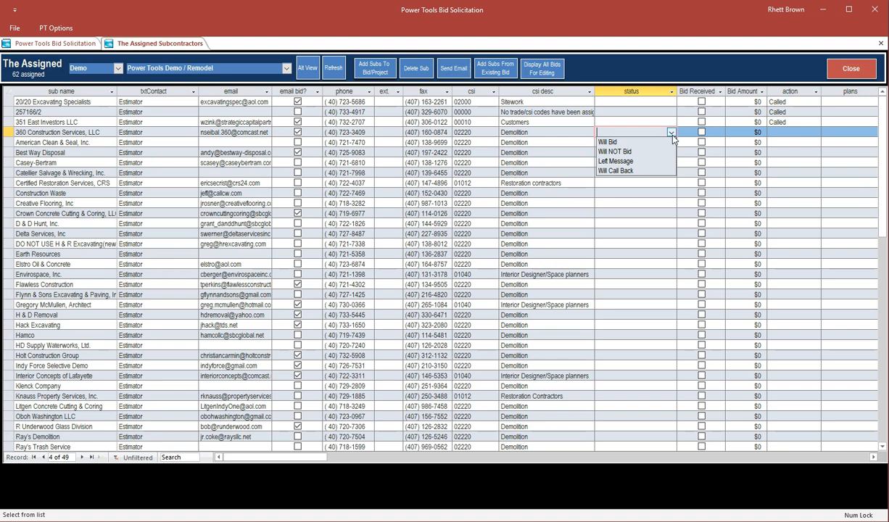
click(709, 132)
click(736, 135)
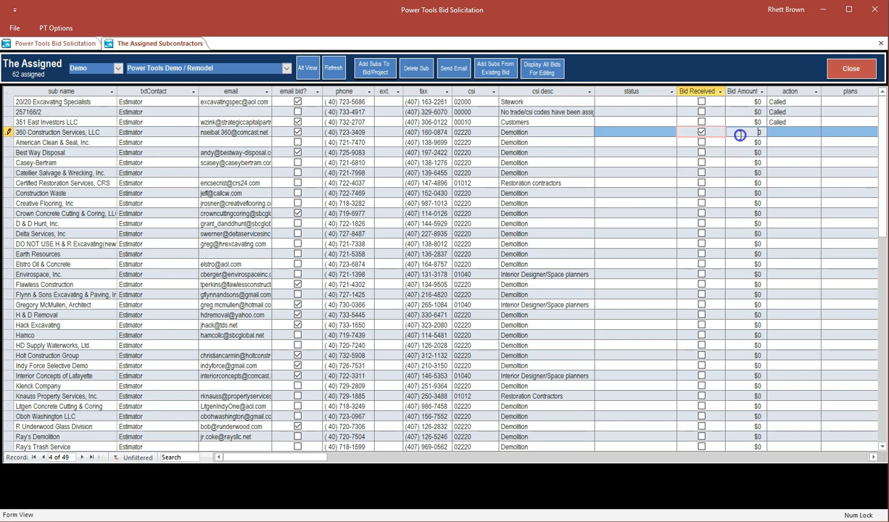
click(781, 122)
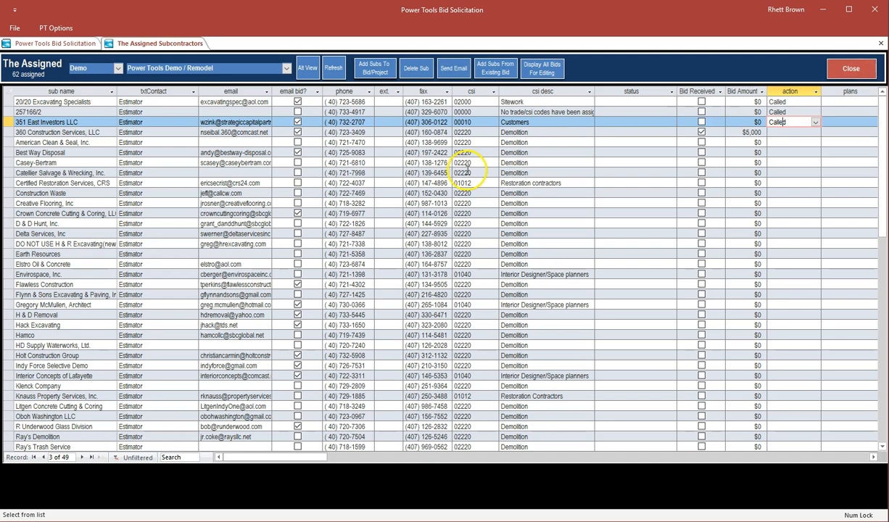
Display all bids by trade, examine the status, bid received and bid amount columns, and leave the assigned subcontractors
click(542, 73)
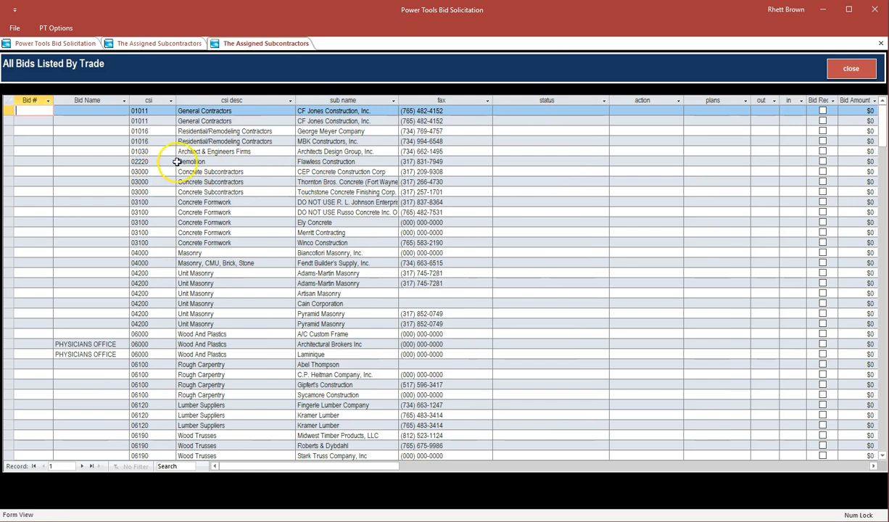
click(212, 192)
scroll(221, 185, down, 4)
scroll(222, 185, down, 20)
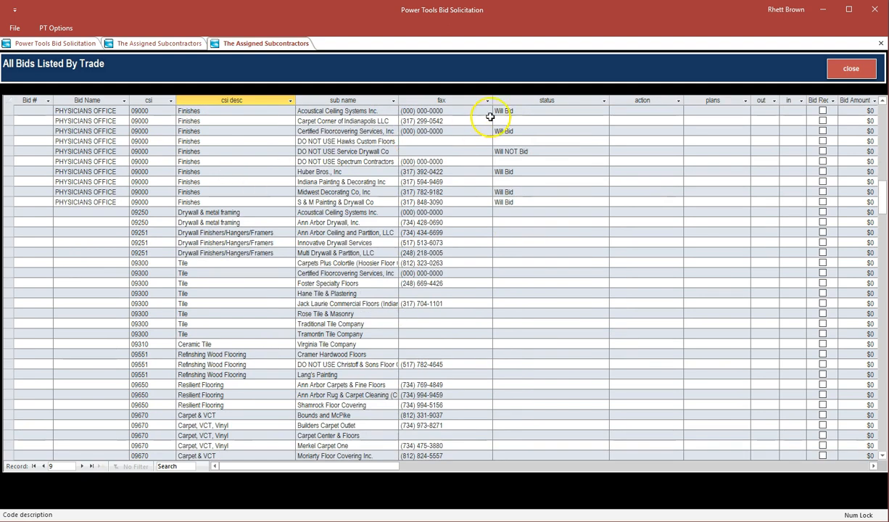
click(518, 102)
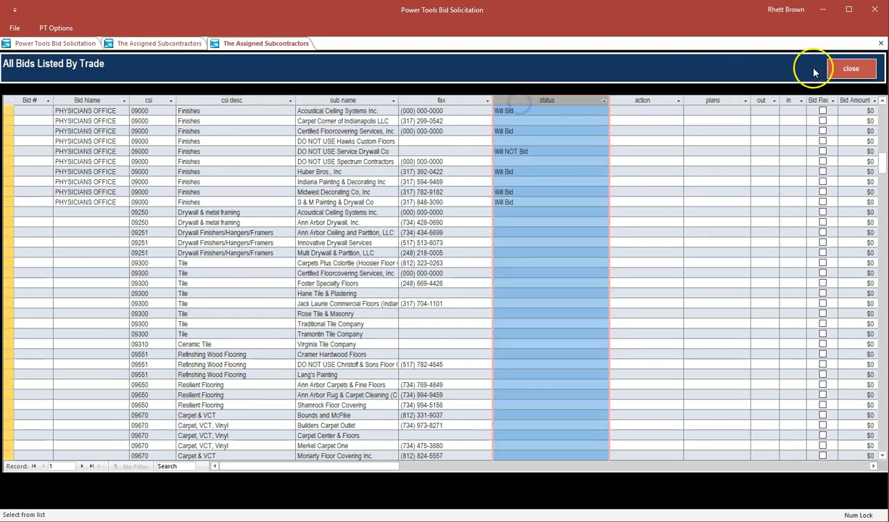
click(819, 101)
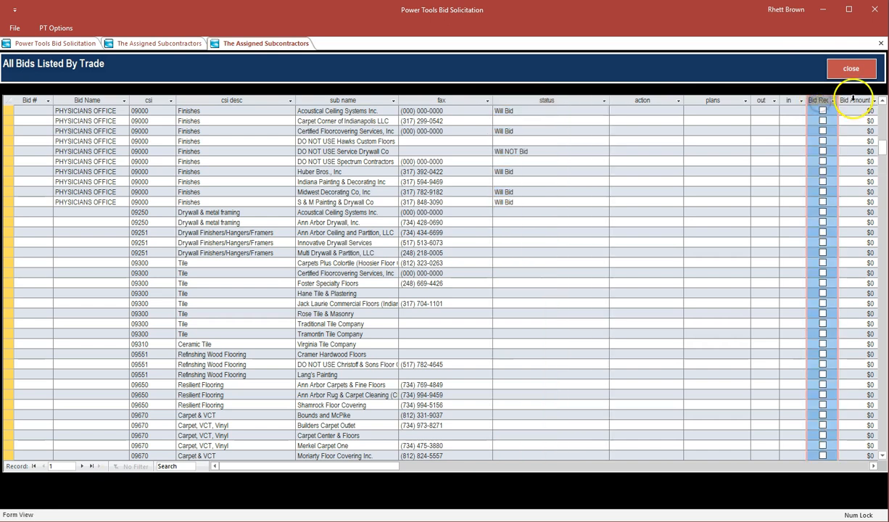
click(853, 101)
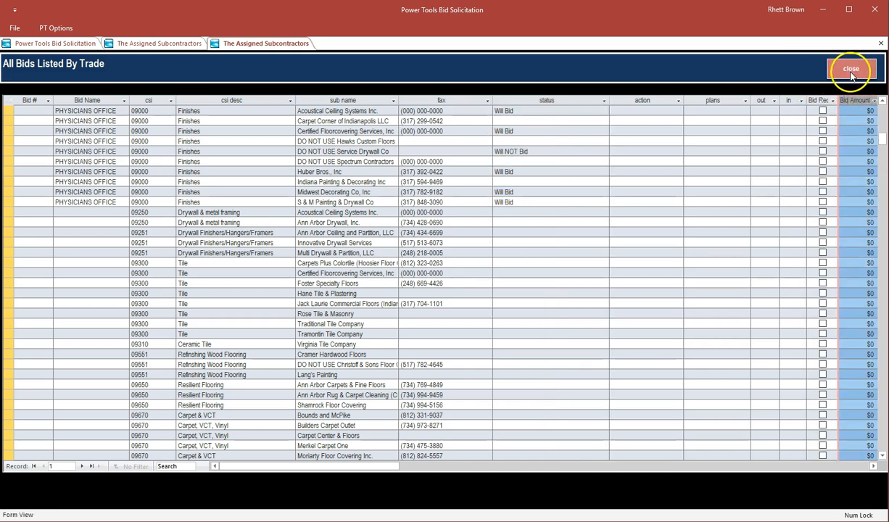
click(851, 71)
click(851, 71)
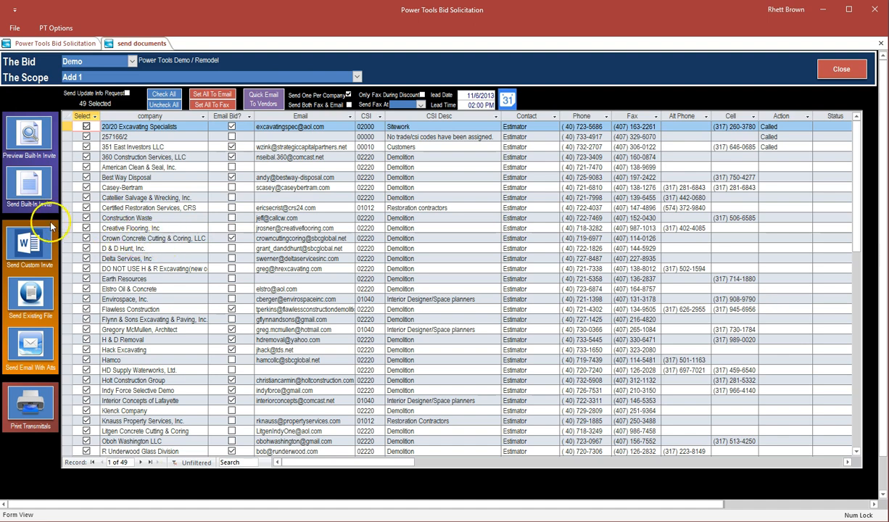
Preview the built-in Invitation to Bid for the Demo bid and close the preview
click(29, 132)
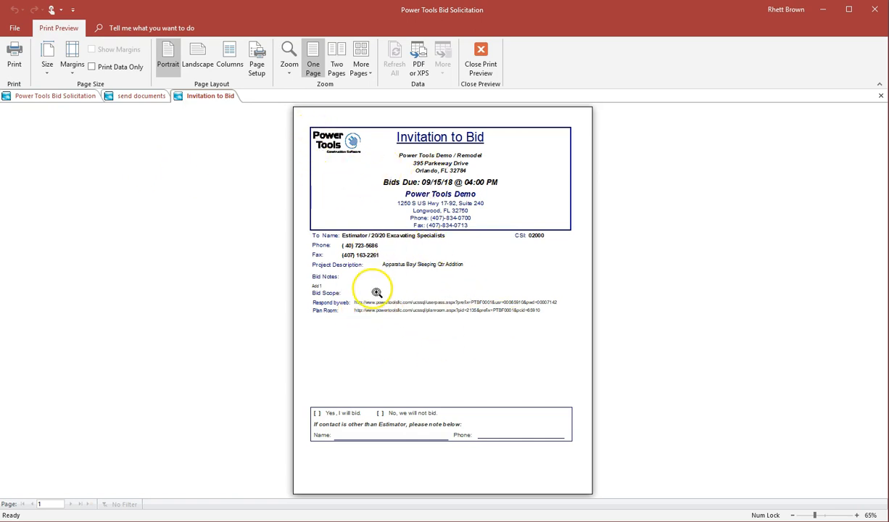
click(478, 58)
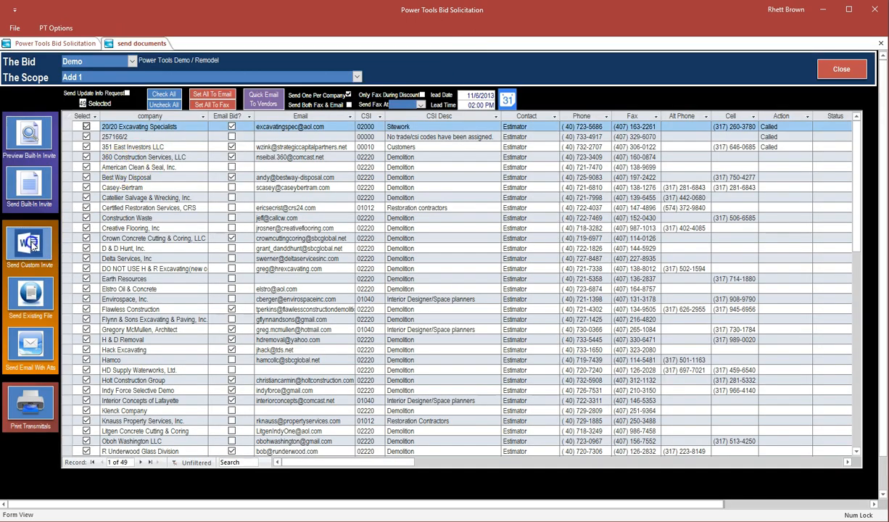
Preview a custom invite in Word using the template Invitation to Bid web link and planroom link.doc, then cancel without sending
click(34, 246)
click(372, 250)
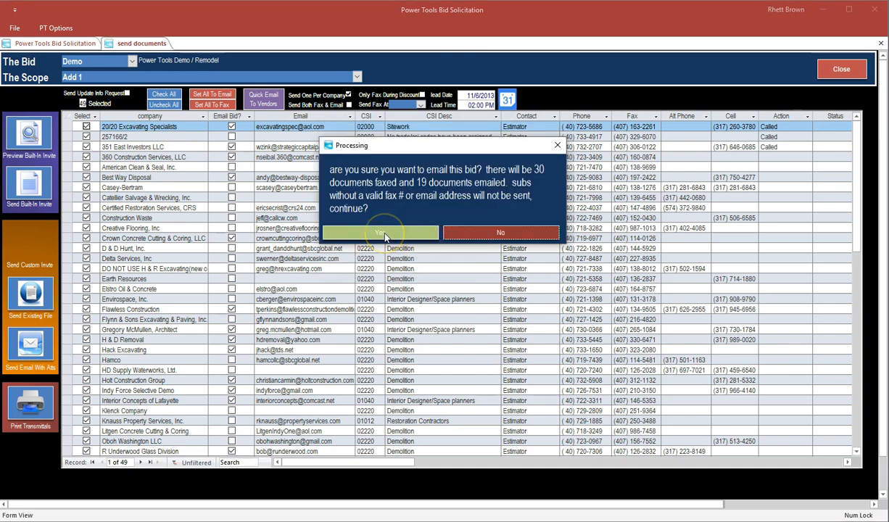
click(385, 237)
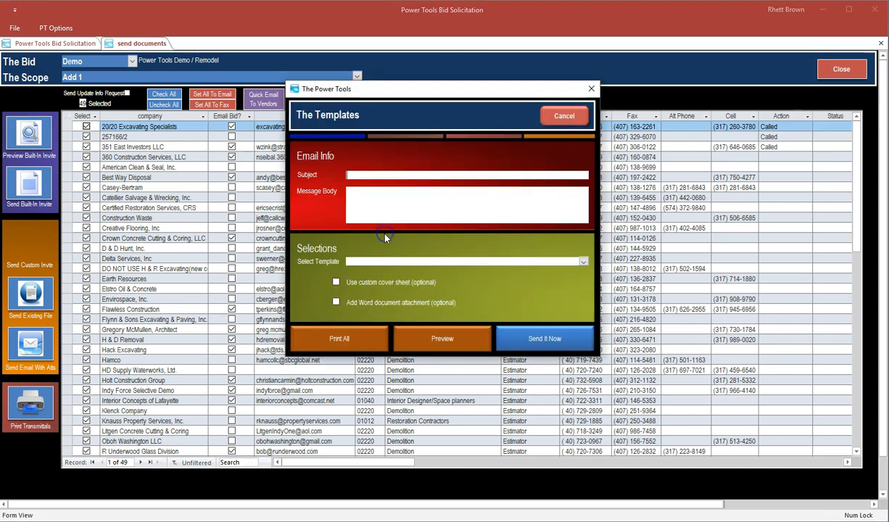
click(577, 260)
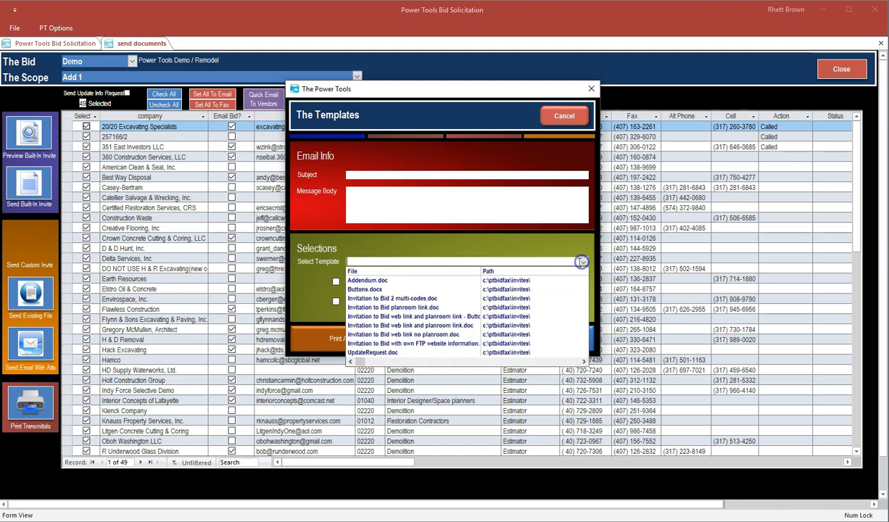
click(450, 327)
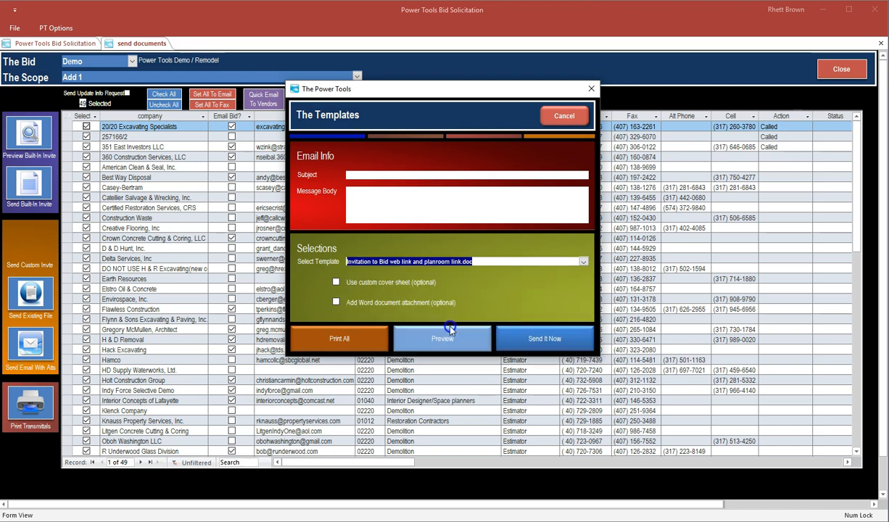
click(475, 337)
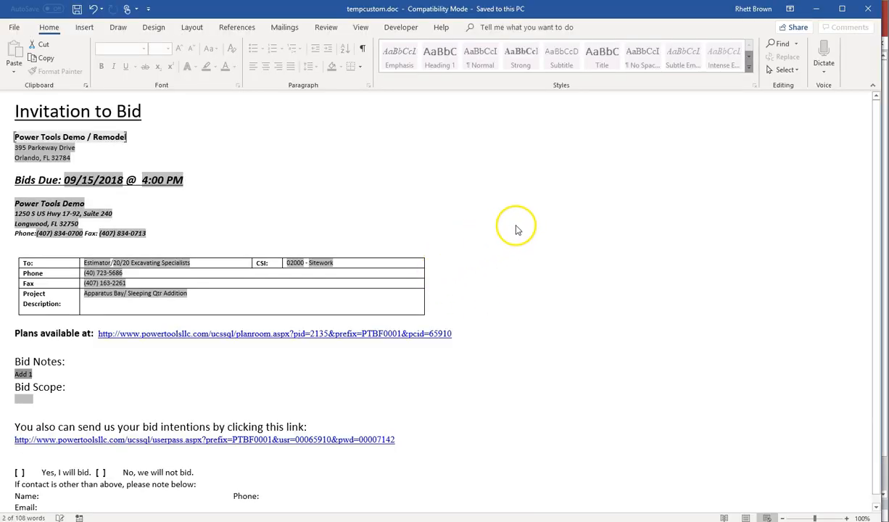
scroll(518, 232, down, 1)
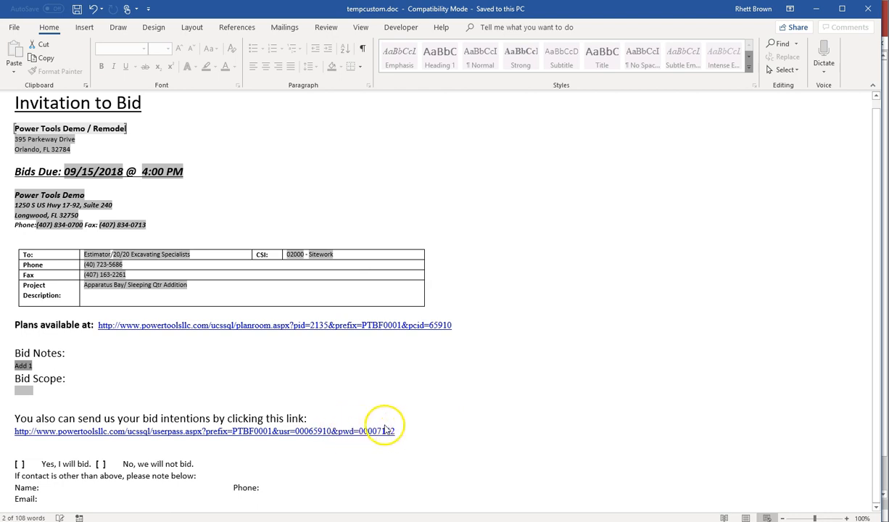
click(872, 10)
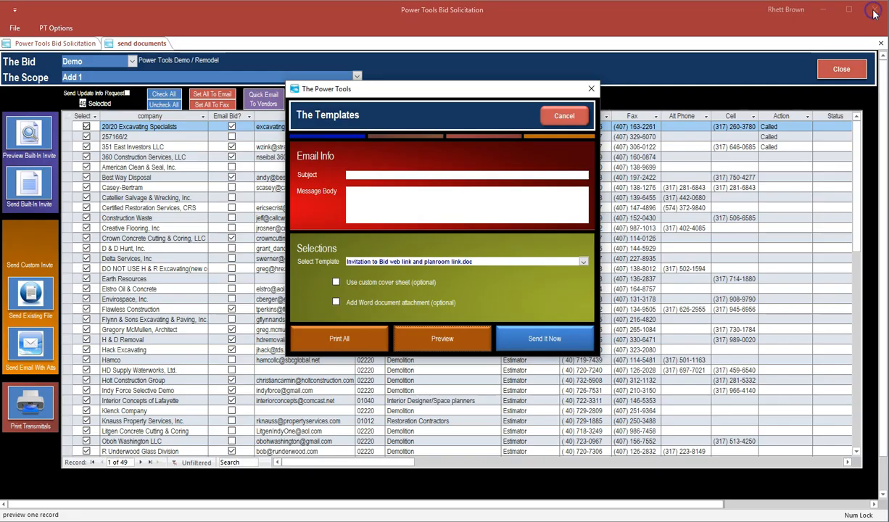
click(565, 117)
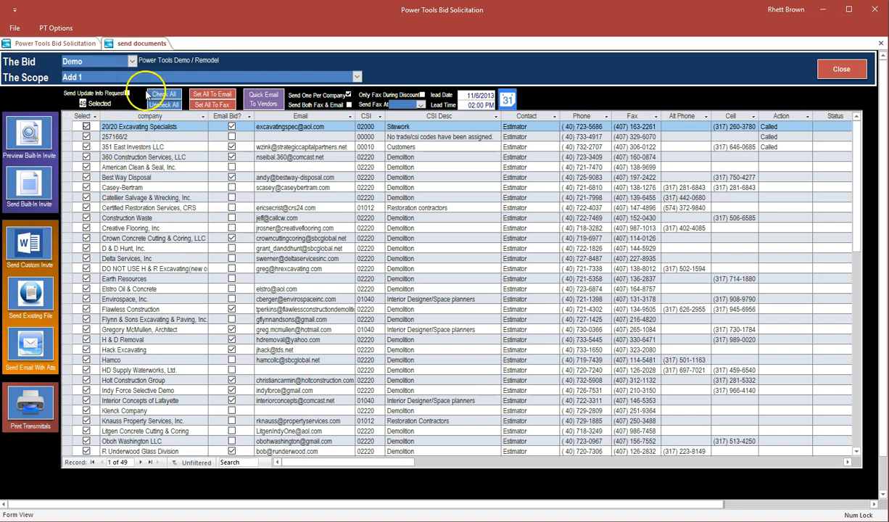
Enable the update info request for the Demo bid's send and leave the document sending form
click(127, 93)
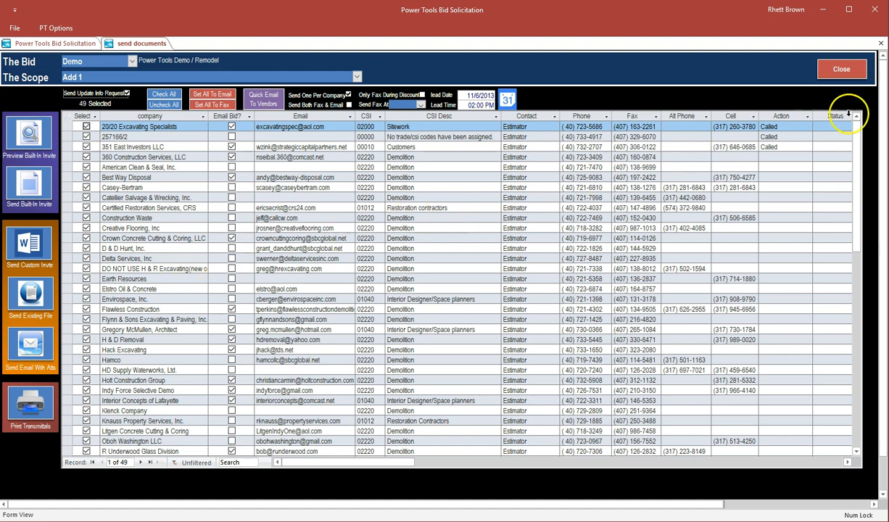
click(843, 70)
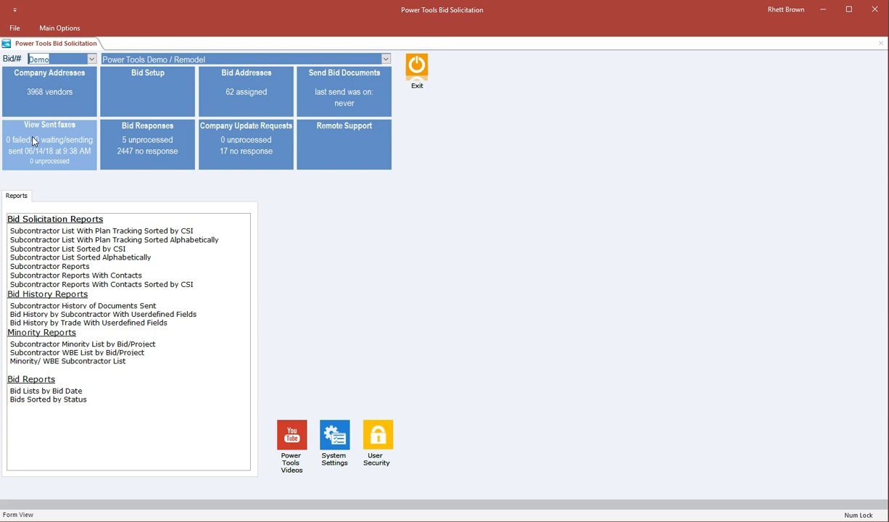
Inspect the response entries for Hitech Building Company and CF Jones Construction in the bid responses, then check the company update requests
click(136, 156)
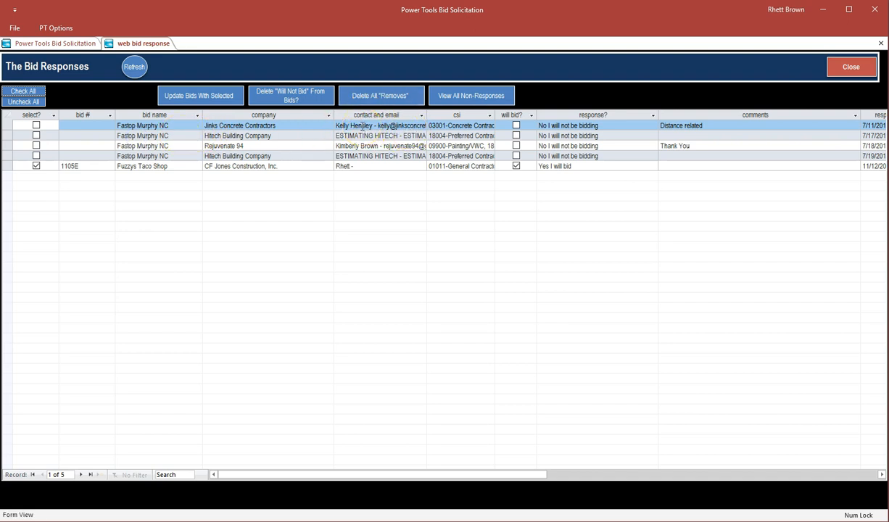
click(554, 136)
click(555, 165)
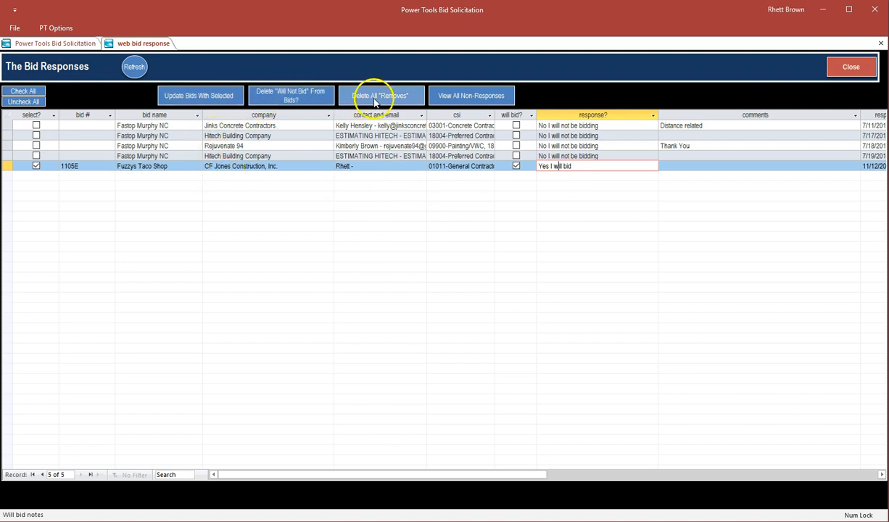
click(853, 67)
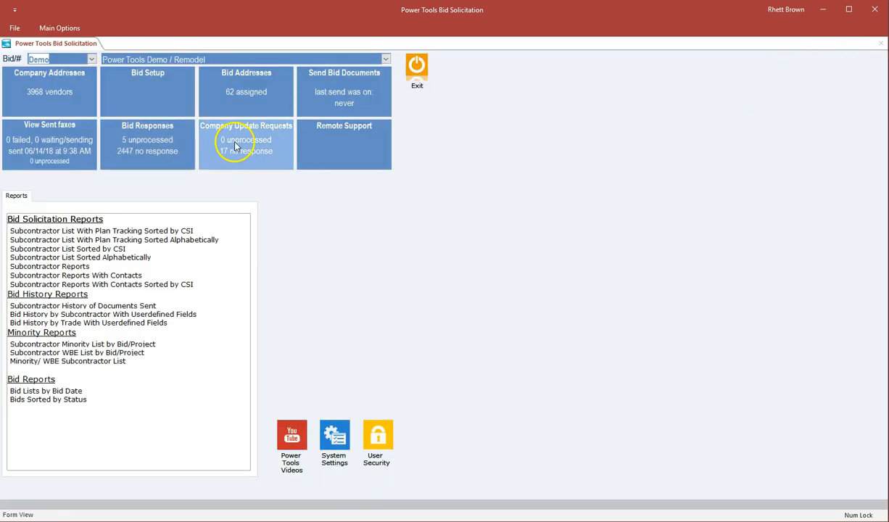
click(242, 146)
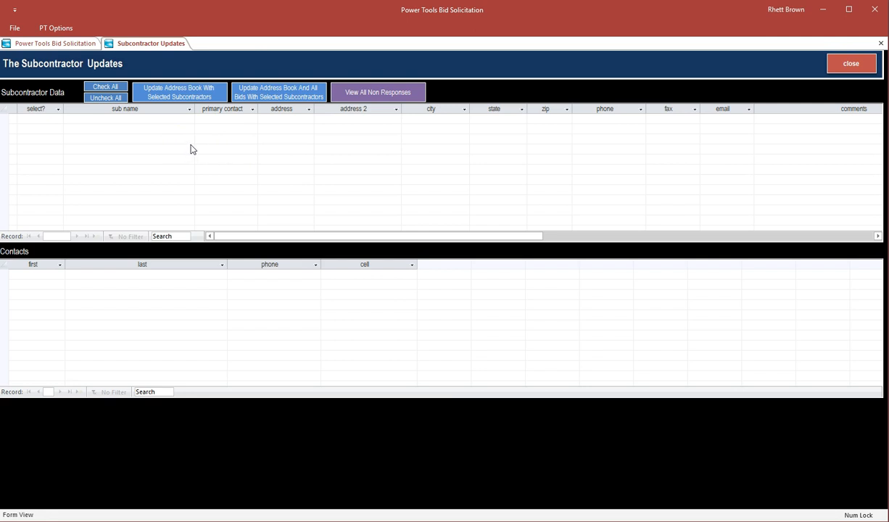
click(851, 64)
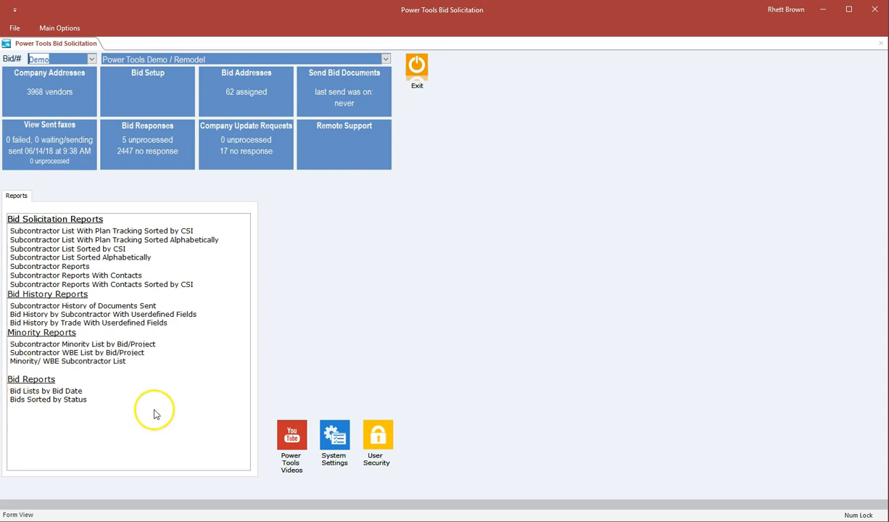
click(297, 253)
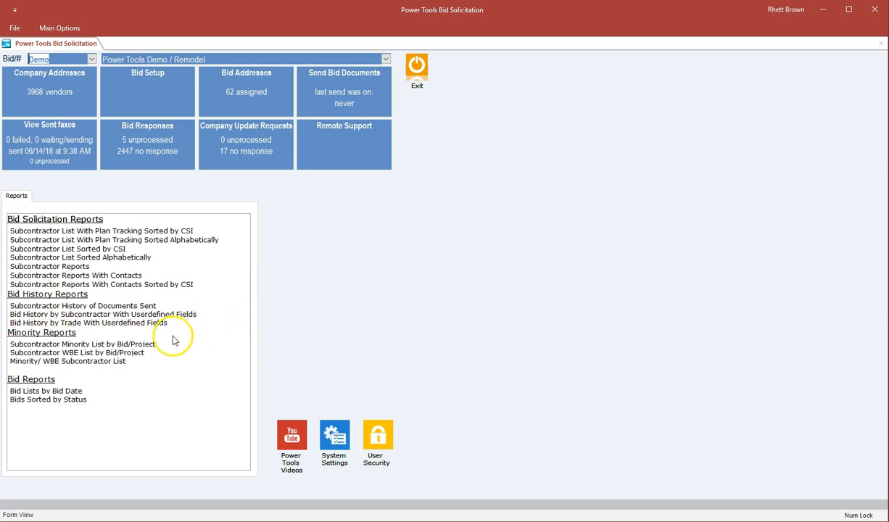
click(164, 343)
click(143, 392)
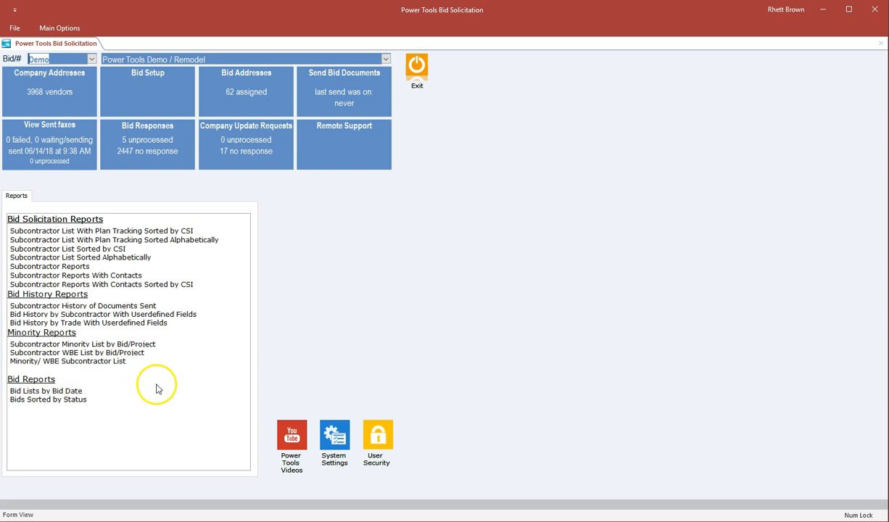
click(381, 330)
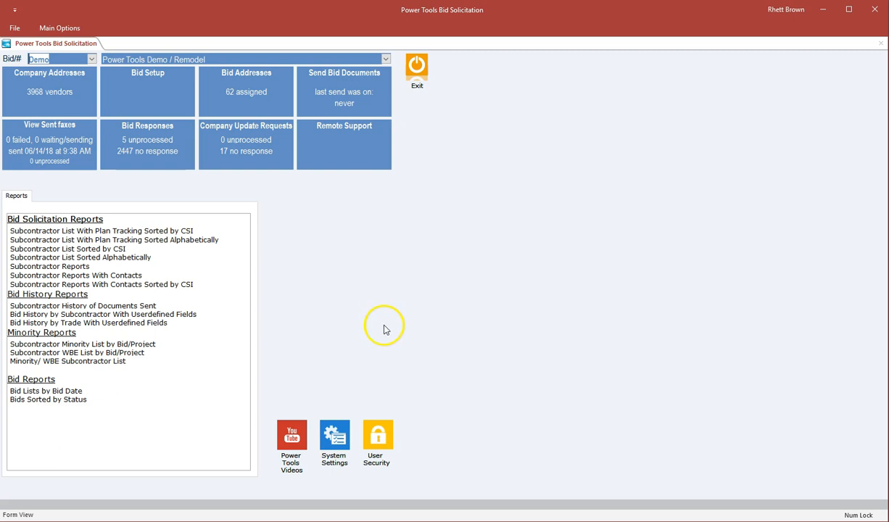